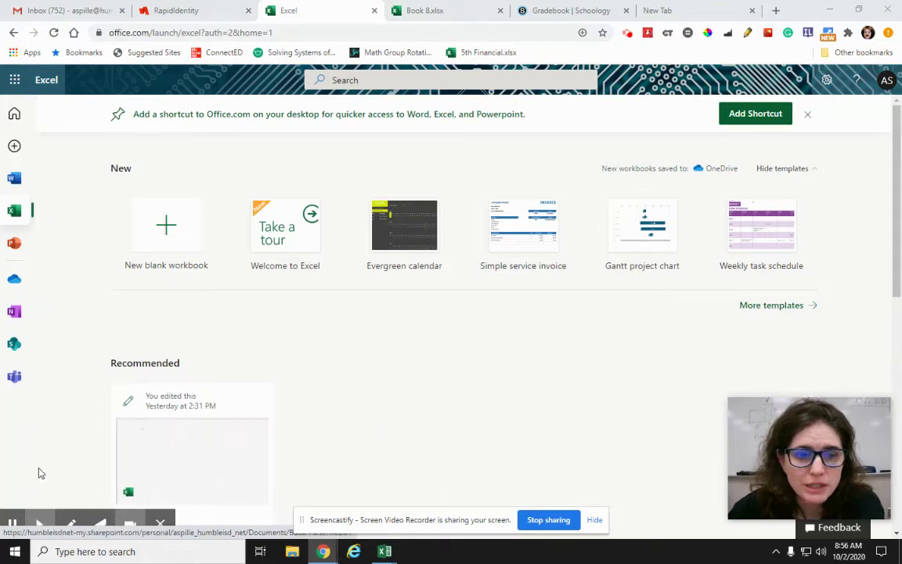
# Step: Return to the Excel start page and create a new blank workbook, Book 9
pyautogui.click(162, 525)
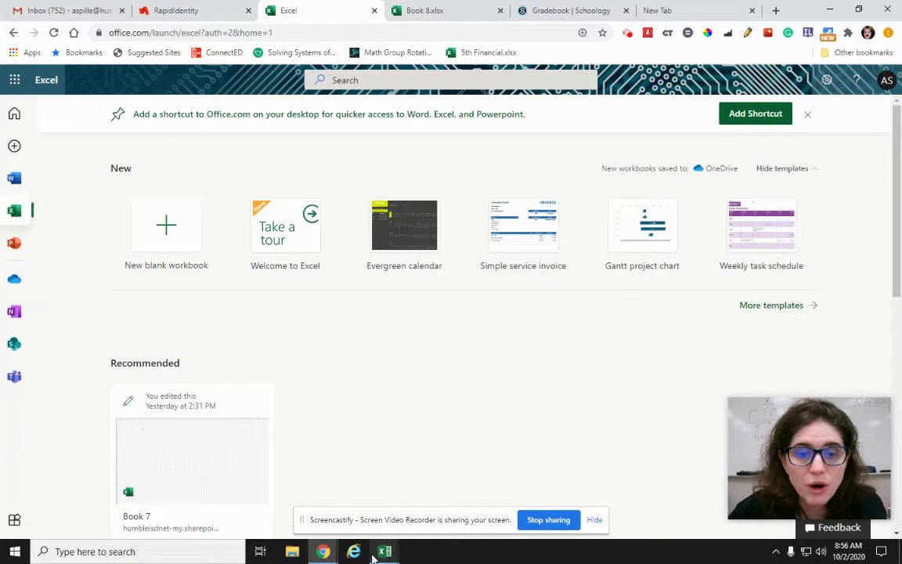
pyautogui.moveTo(387, 552)
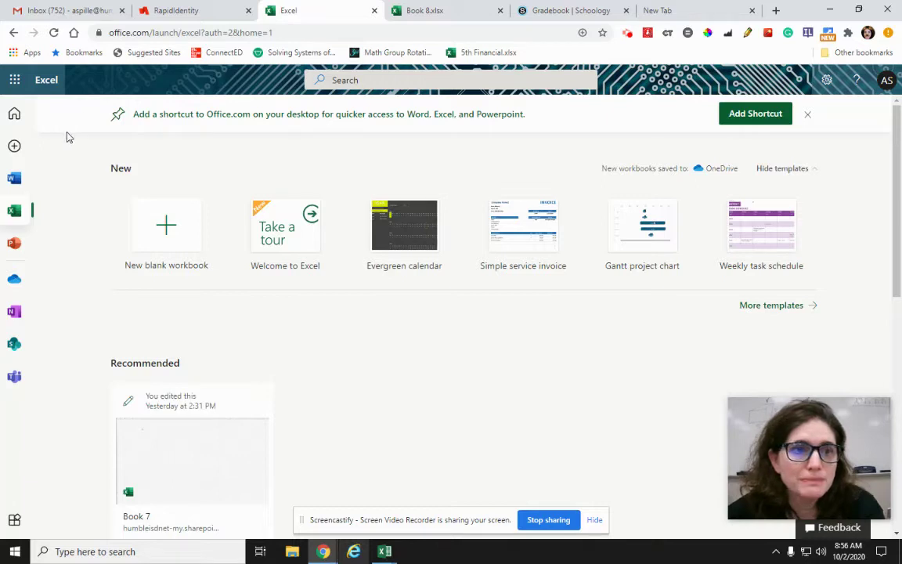
pyautogui.click(194, 11)
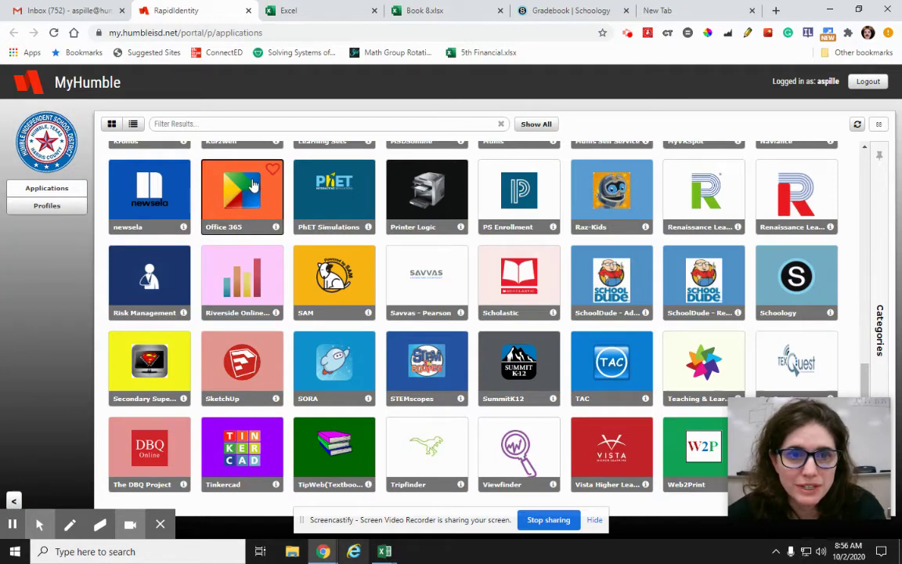
pyautogui.click(325, 17)
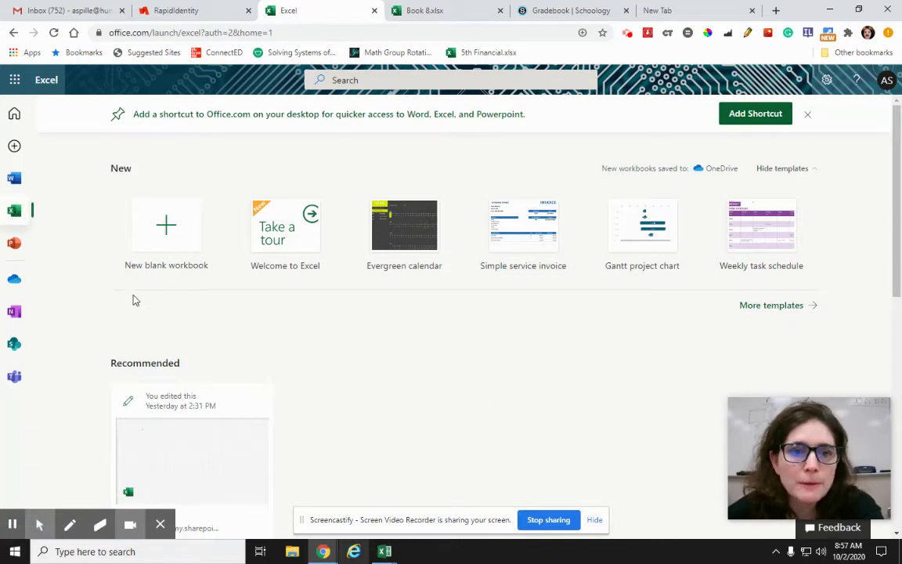
pyautogui.click(171, 253)
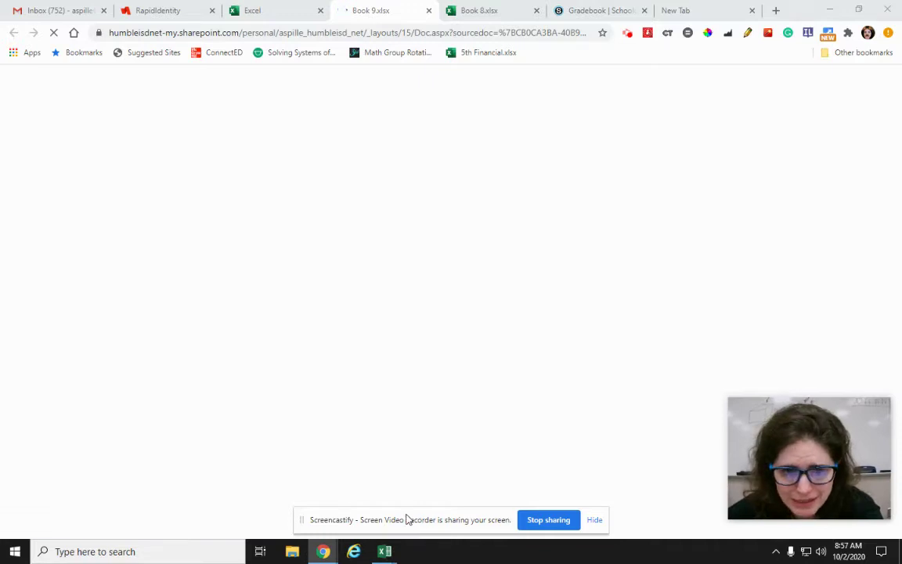
pyautogui.moveTo(406, 517); pyautogui.dragTo(892, 500)
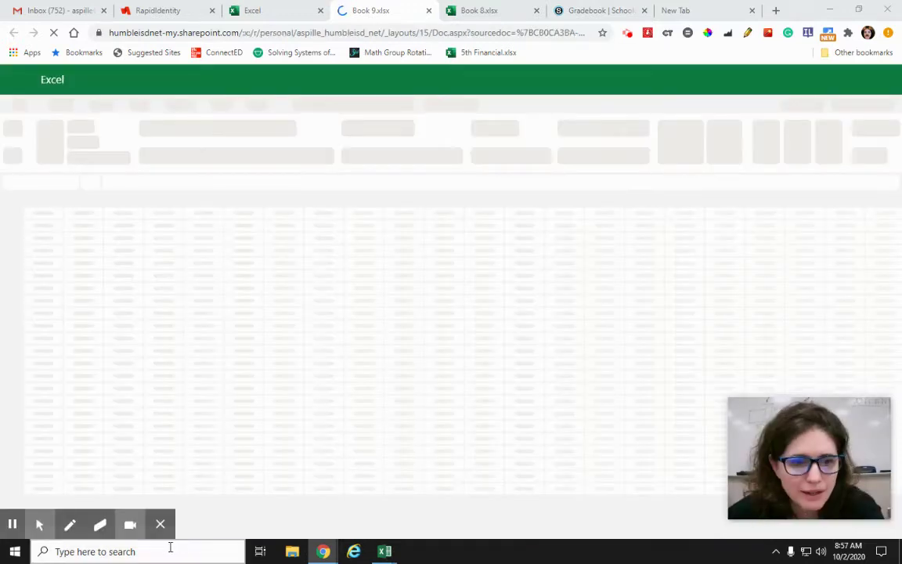
pyautogui.click(161, 523)
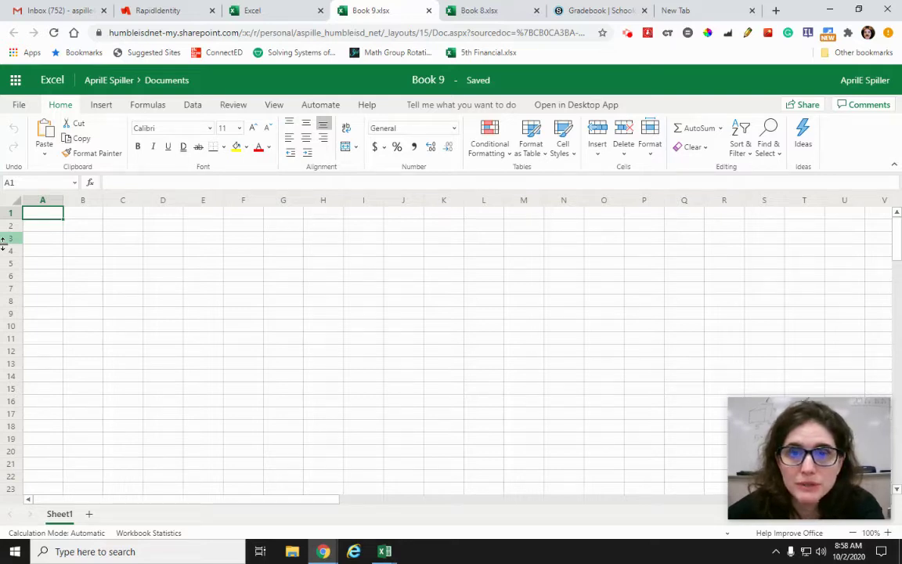
# Step: Select row 9, then cells F5, F12, J17 and E8, and begin editing E8
pyautogui.click(11, 315)
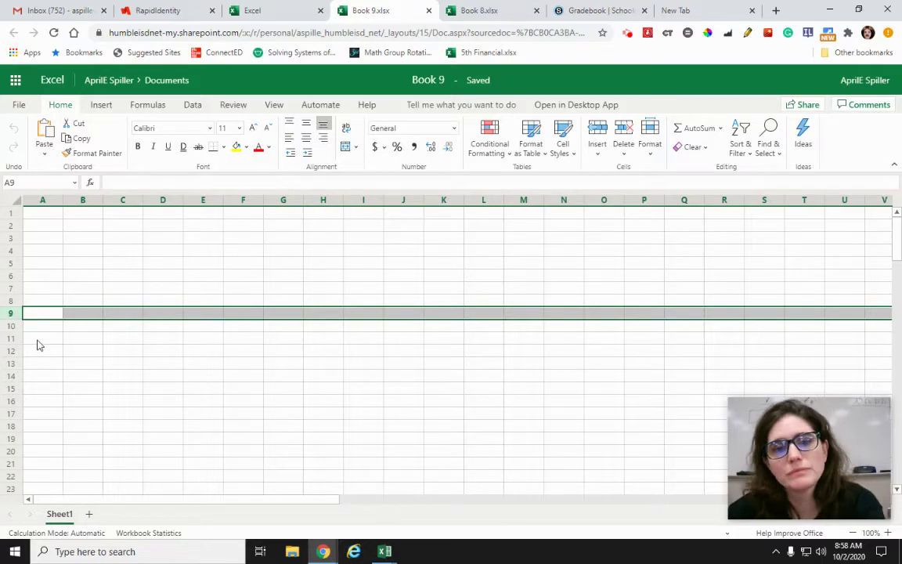
pyautogui.click(246, 268)
pyautogui.press('Down')
pyautogui.press('Down')
pyautogui.press('Down')
pyautogui.press('Down')
pyautogui.press('Down')
pyautogui.press('Down')
pyautogui.press('Down')
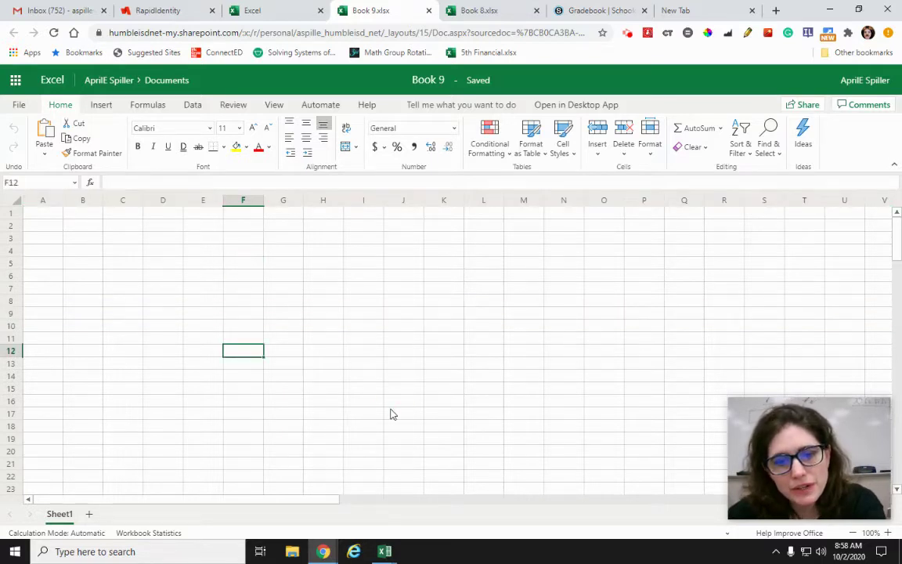
pyautogui.click(391, 410)
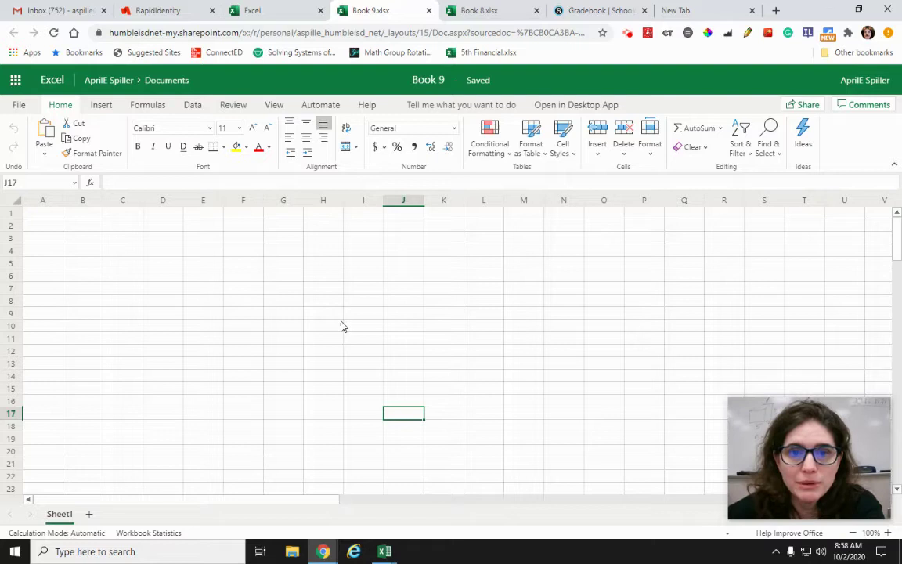
pyautogui.click(195, 304)
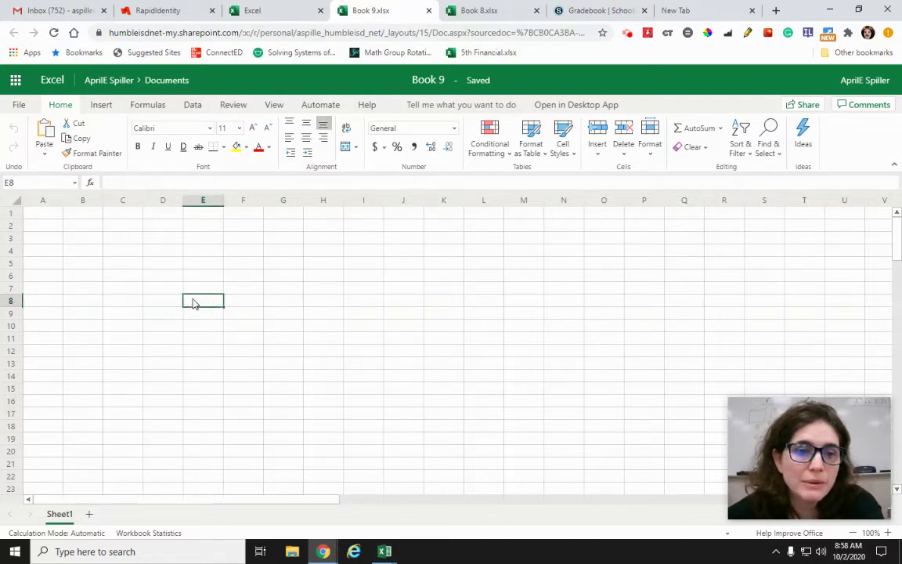
pyautogui.click(132, 182)
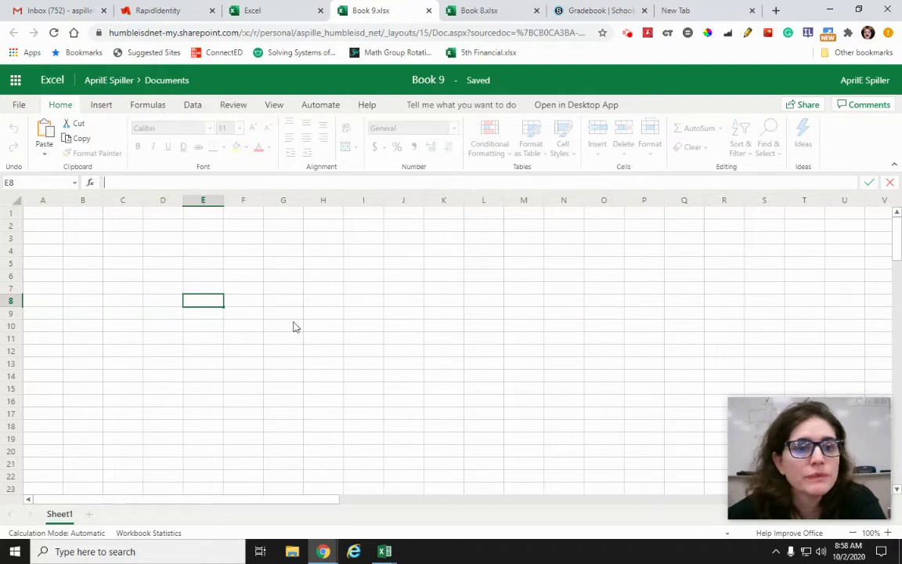
pyautogui.click(205, 300)
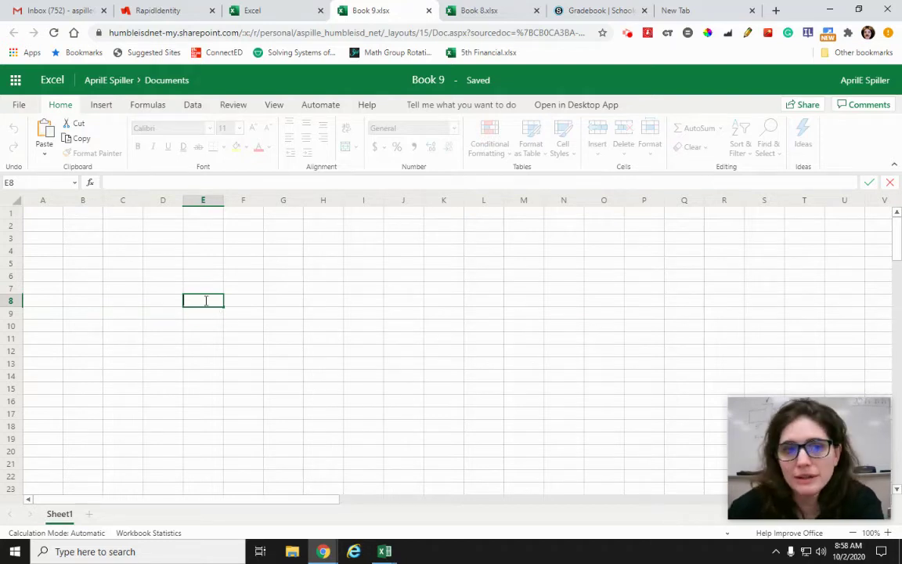
pyautogui.write('lzkxdjhalkjhv')
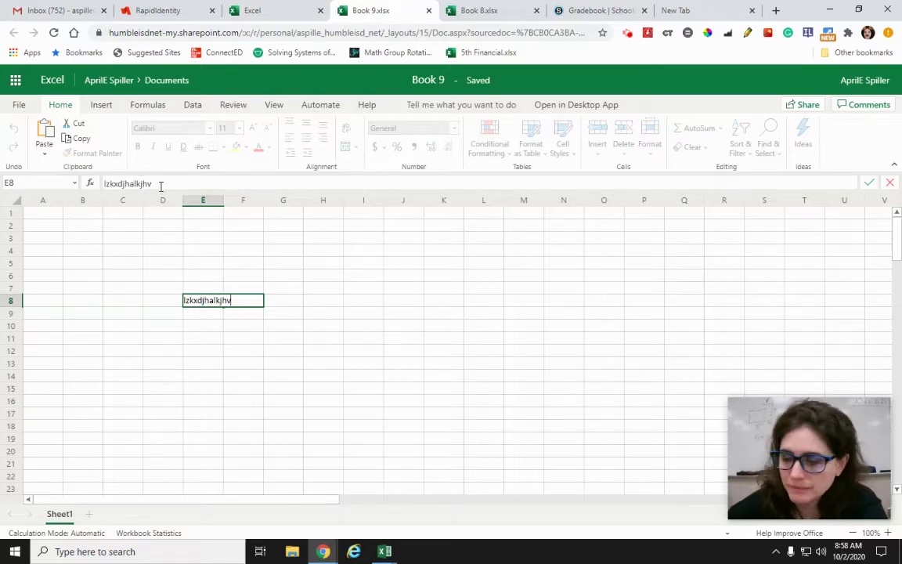
pyautogui.press('Escape')
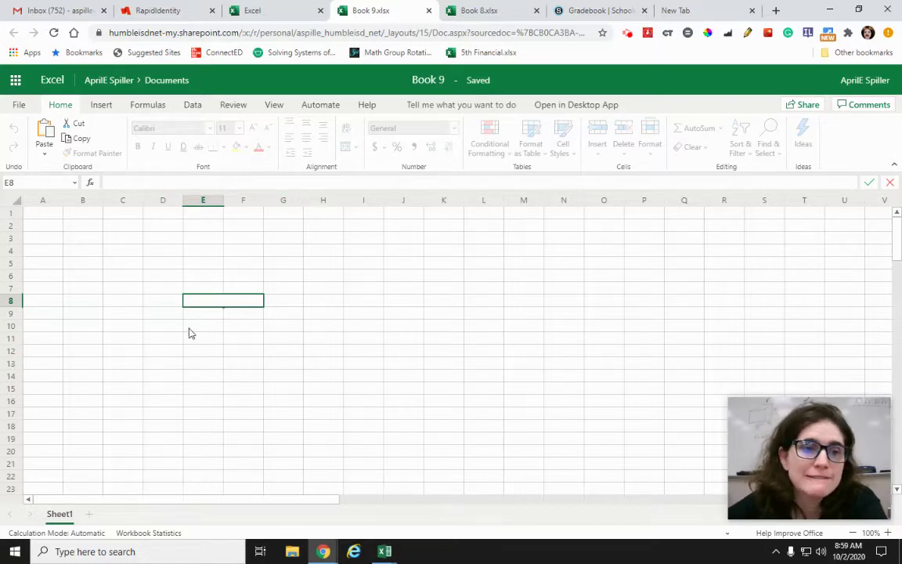
pyautogui.click(123, 275)
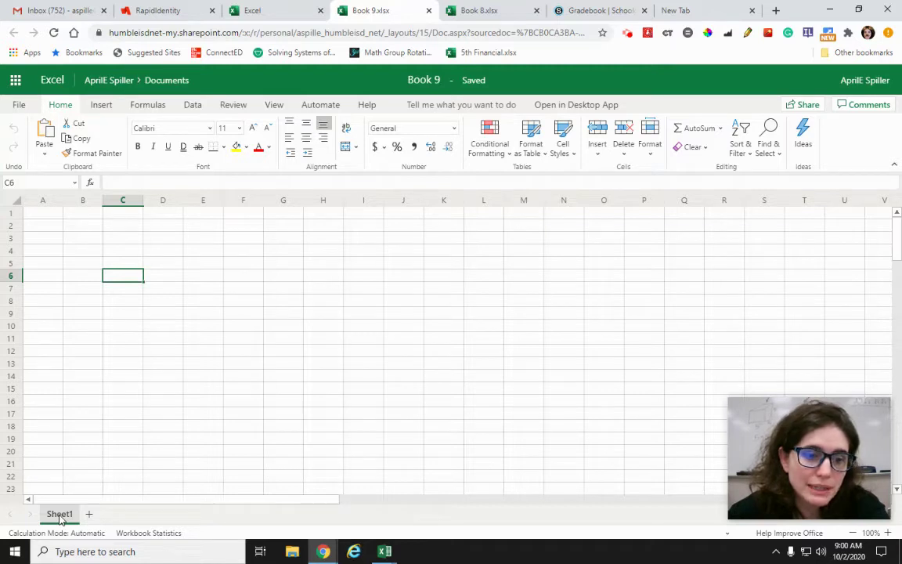
pyautogui.rightClick(61, 516)
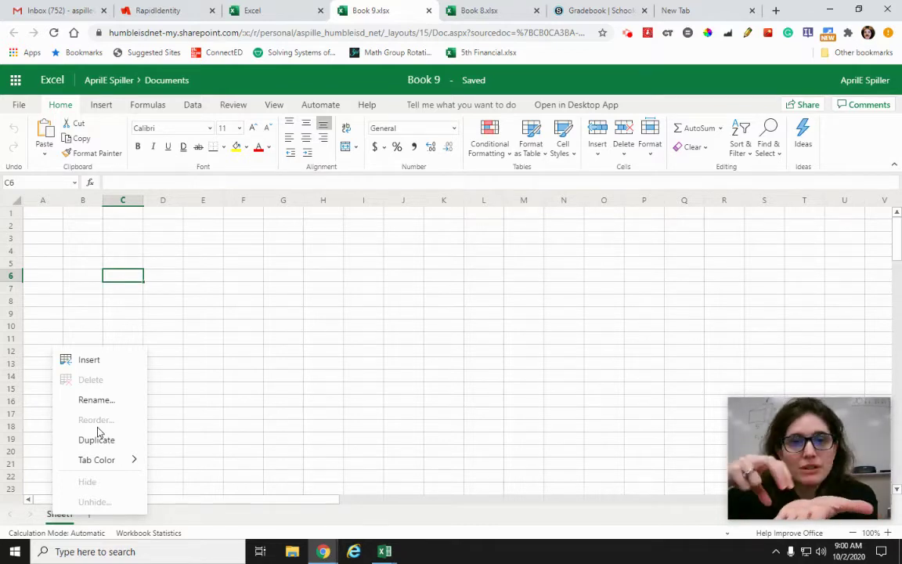
# Step: Rename Sheet1 to 'Class Size' and add a new worksheet
pyautogui.click(91, 399)
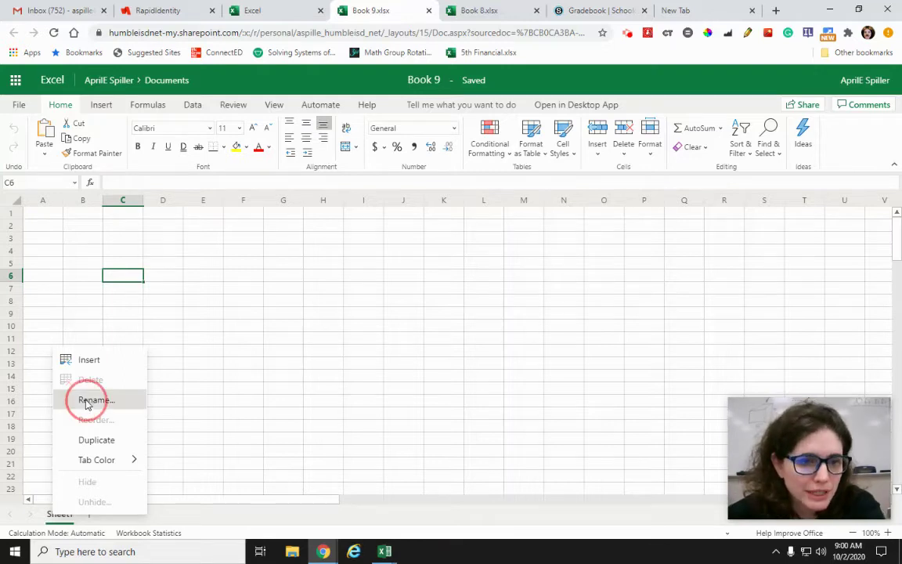
pyautogui.write('Class Size')
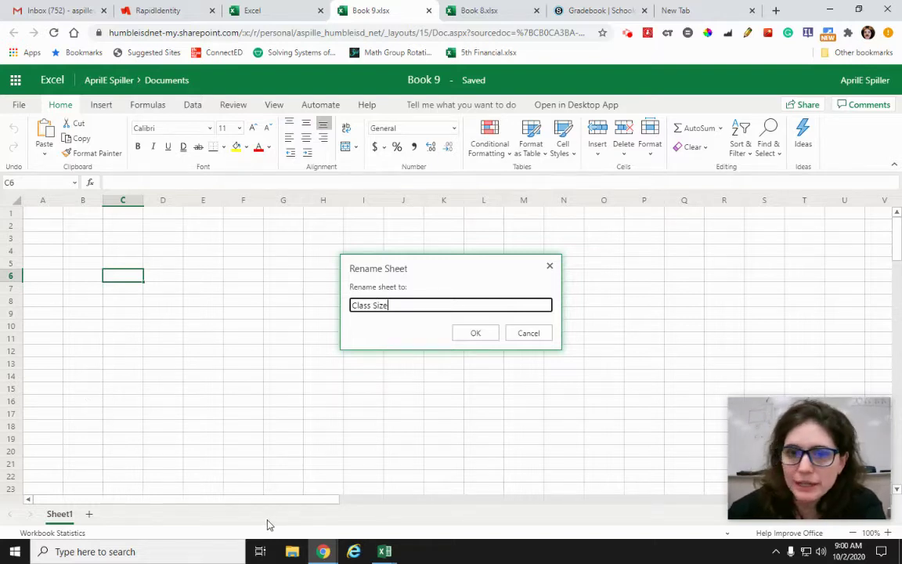
pyautogui.press('Return')
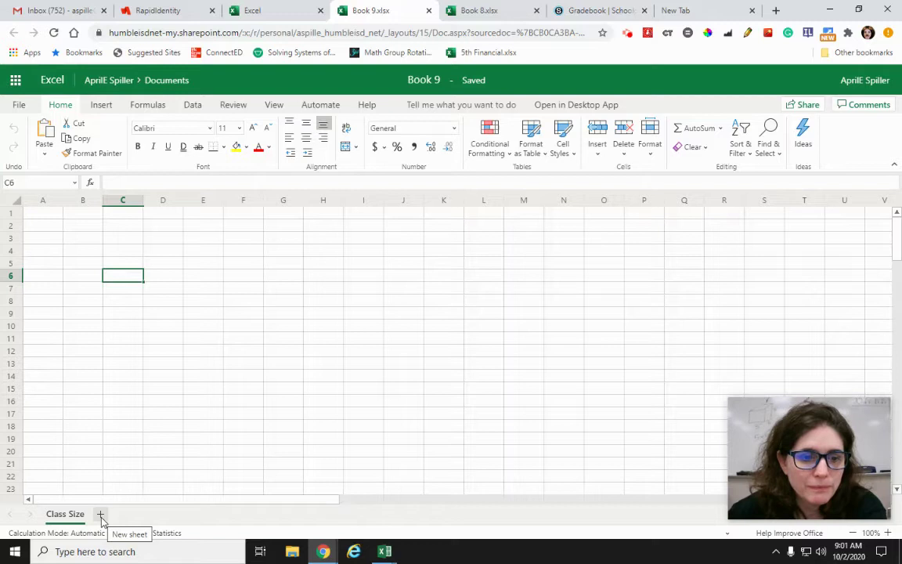
pyautogui.click(100, 514)
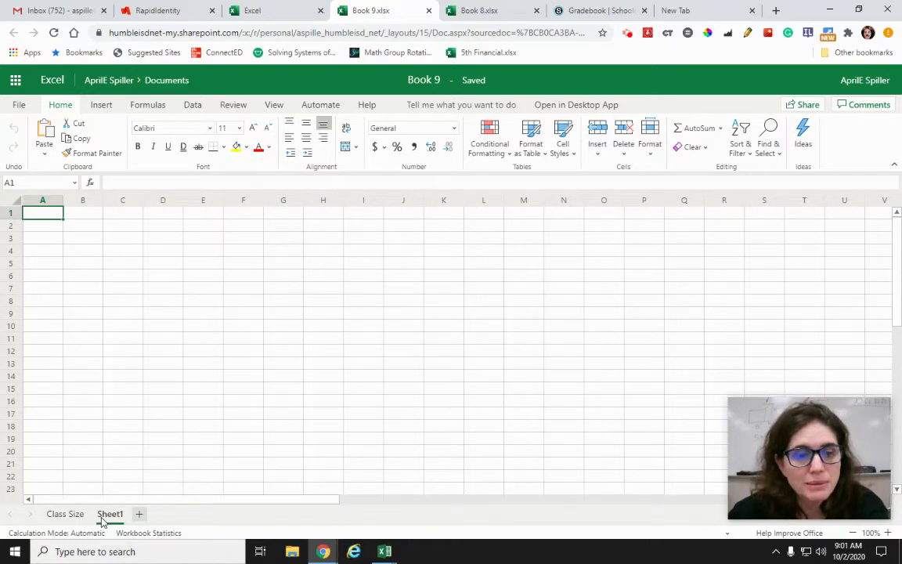
# Step: Rename the new sheet to 'Averages' and go back to the Class Size sheet
pyautogui.rightClick(107, 518)
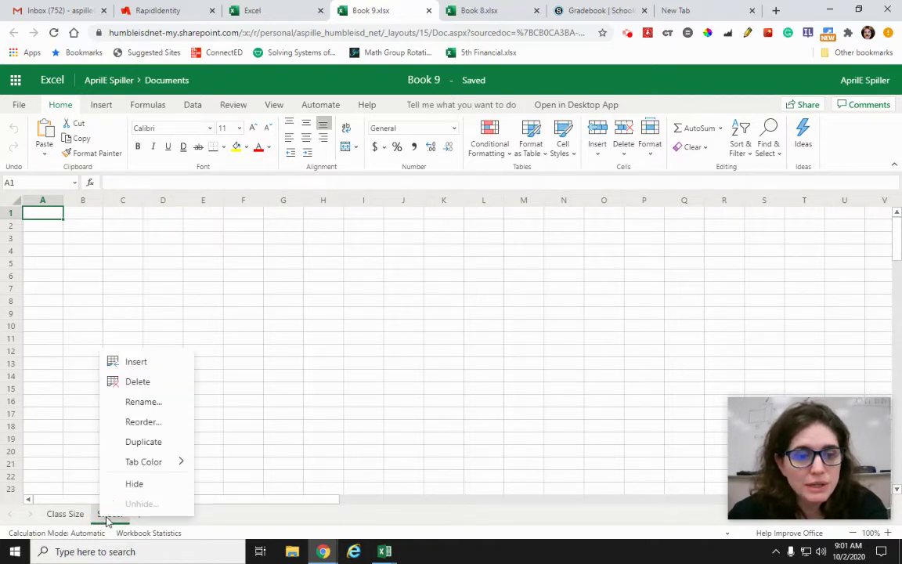
pyautogui.click(139, 403)
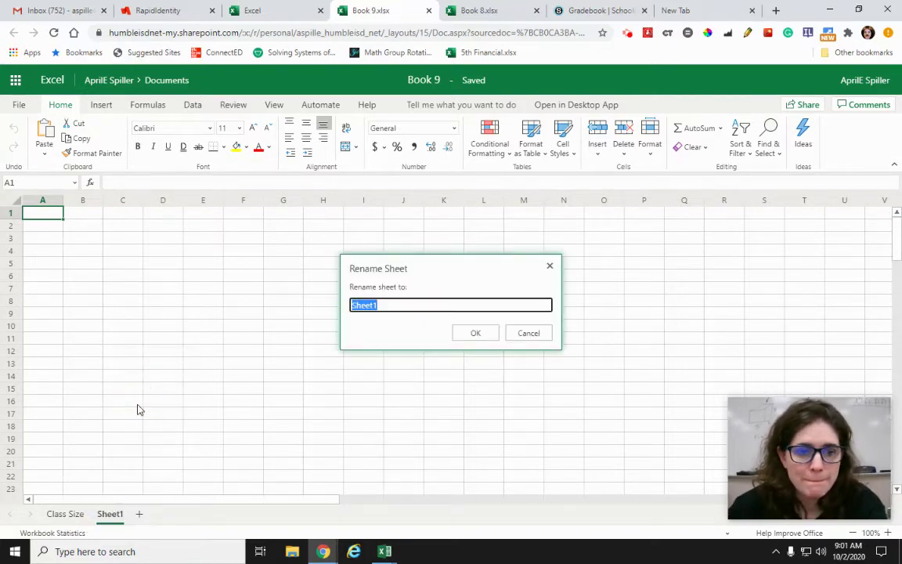
pyautogui.write('Averages')
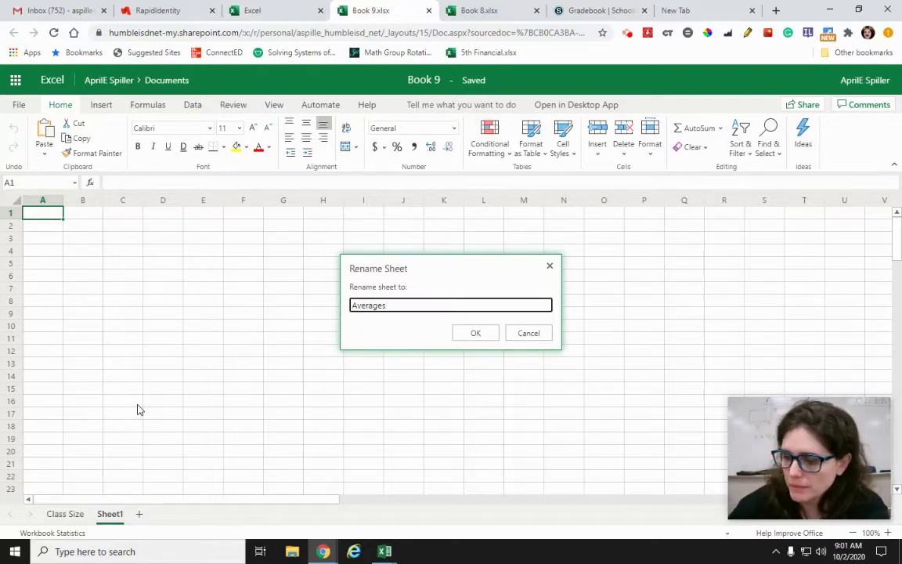
pyautogui.press('Return')
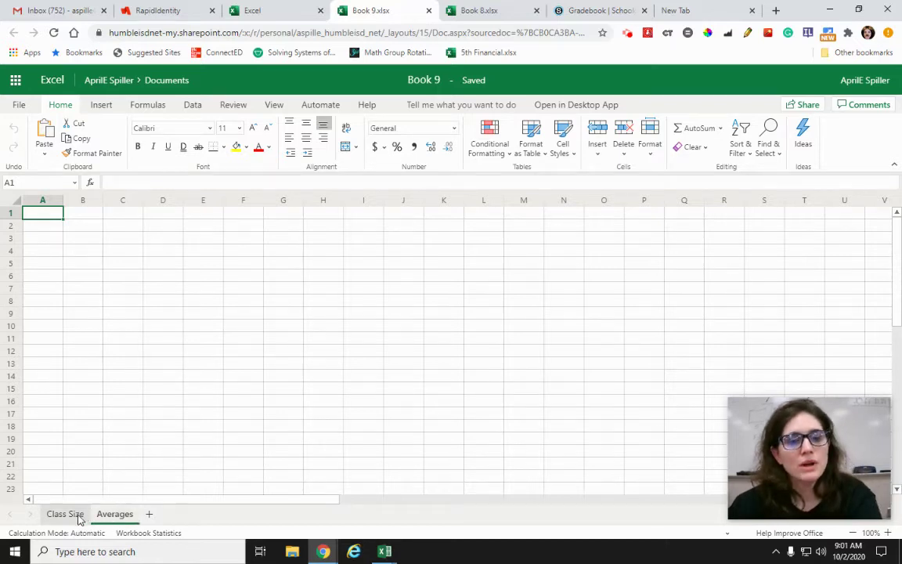
pyautogui.click(78, 517)
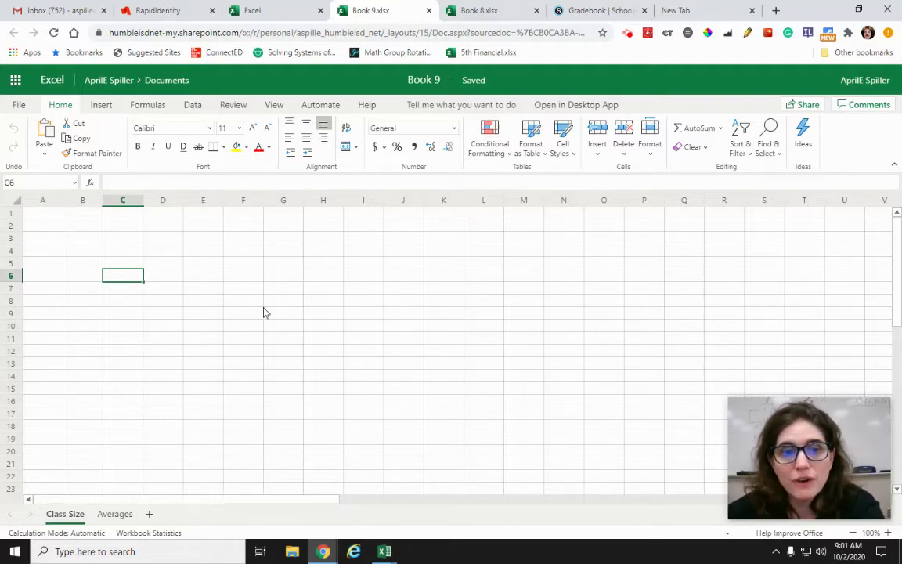
pyautogui.click(594, 228)
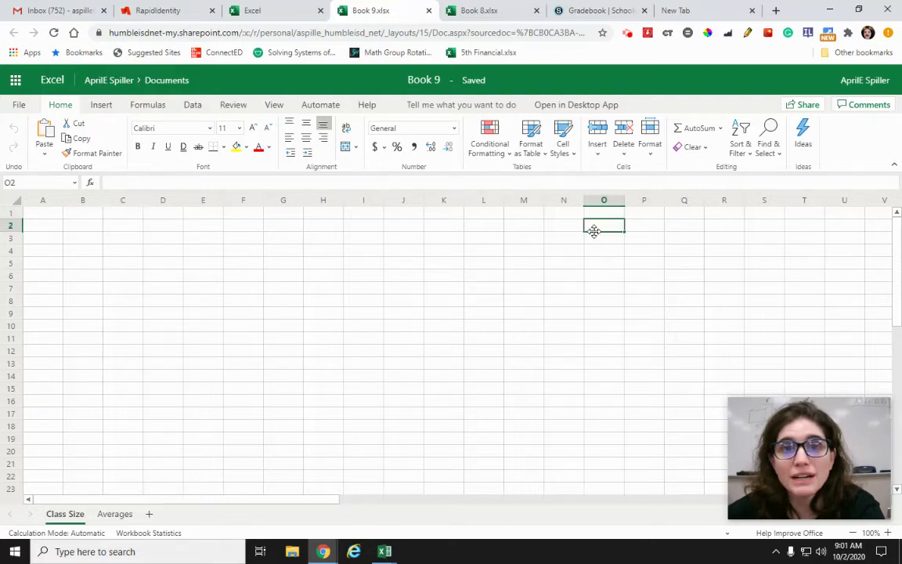
# Step: Write 'This was to keep track of stuff' in O2; enter, then delete, a purple-boxes note in O5
pyautogui.write('This w')
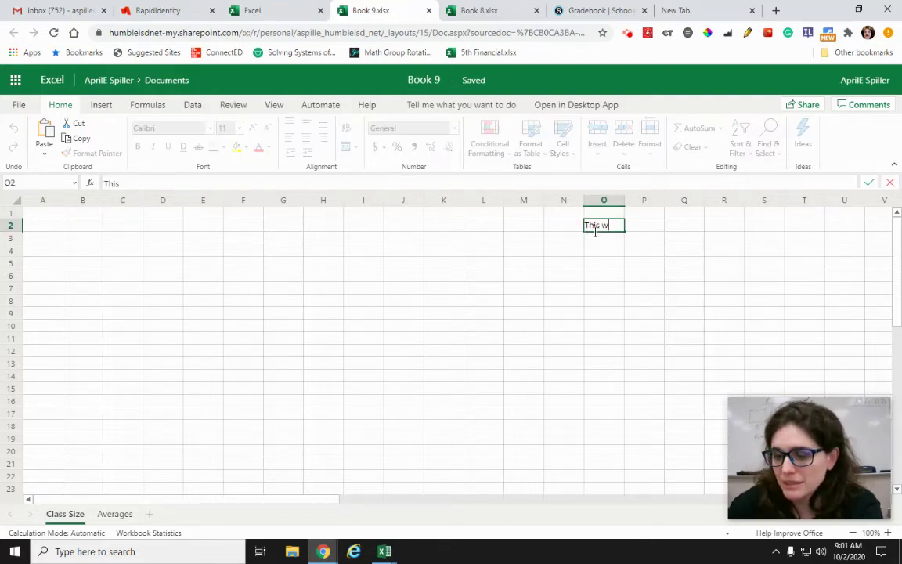
pyautogui.write('as to keep ')
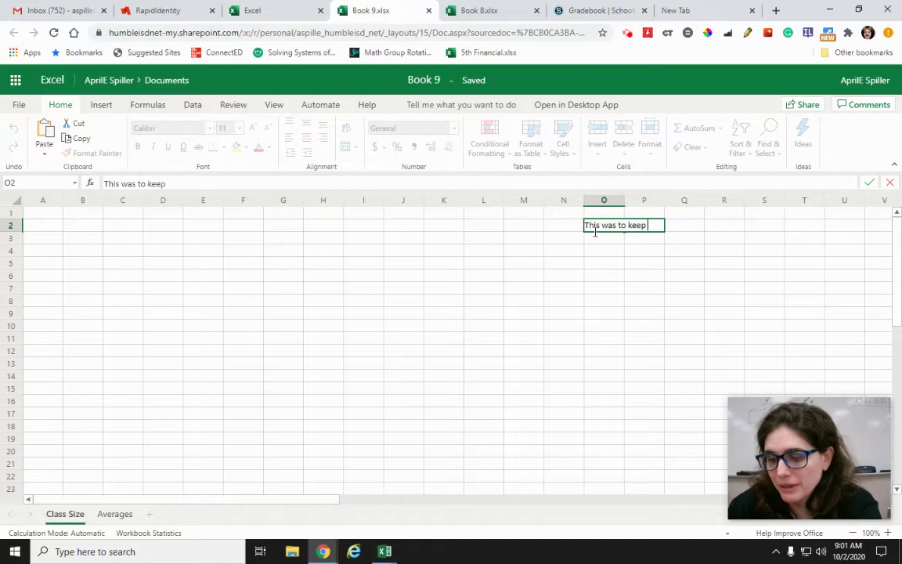
pyautogui.write('track of stuff')
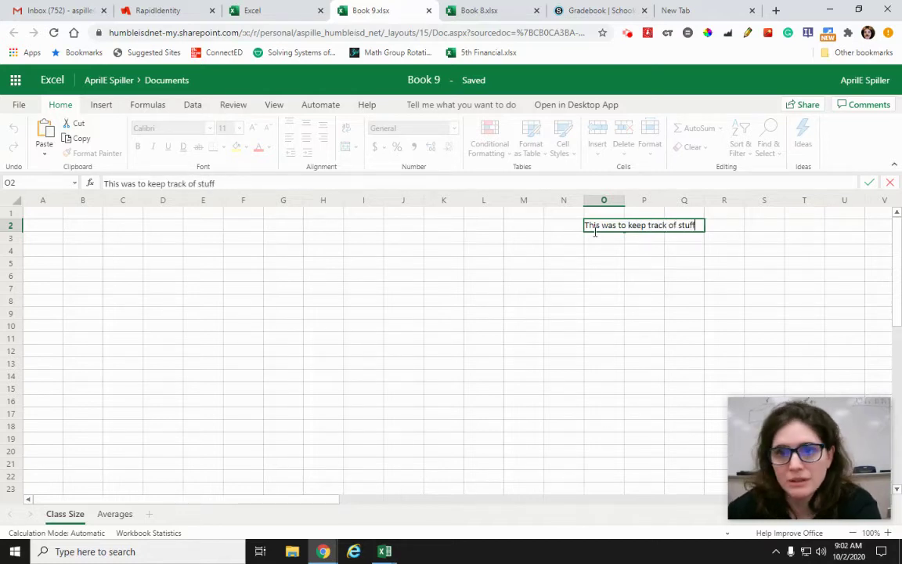
pyautogui.click(610, 268)
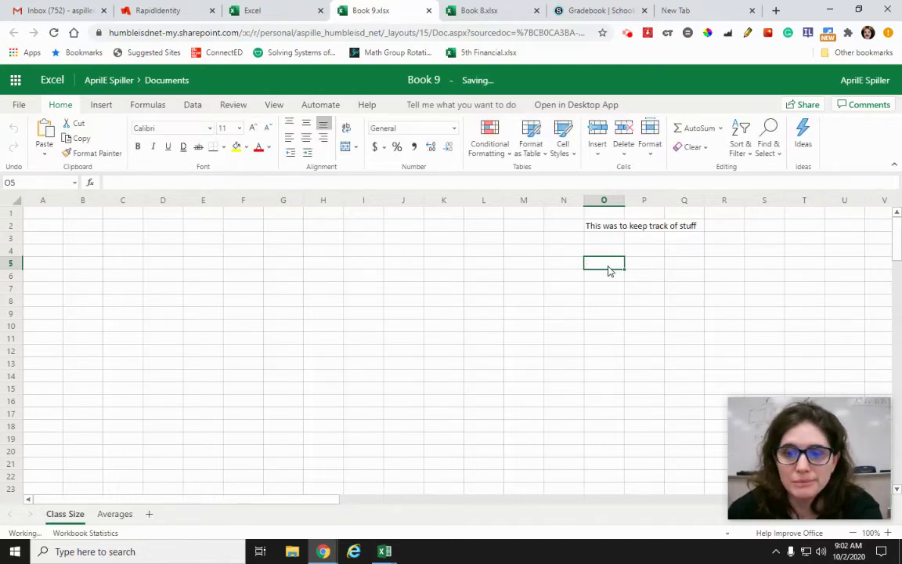
pyautogui.write('Only')
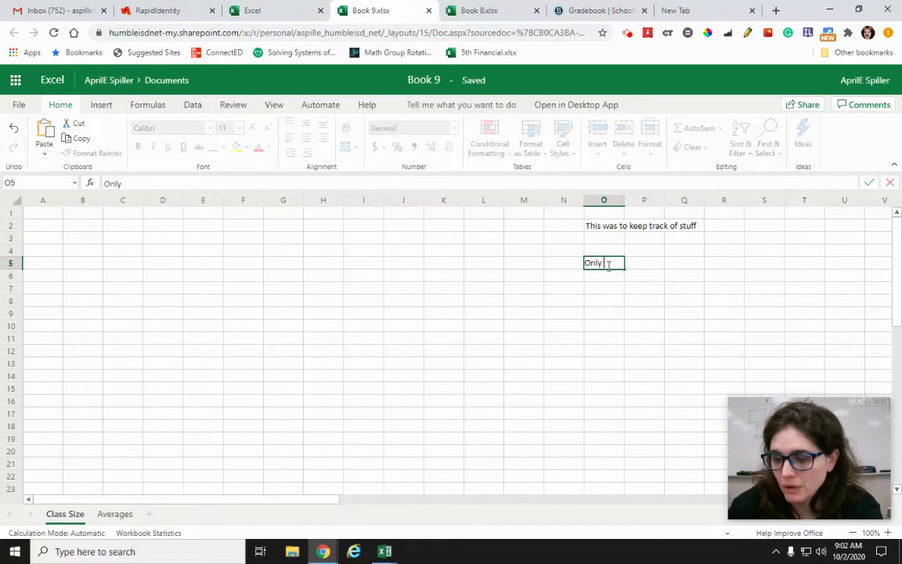
pyautogui.write(' enter edata in the')
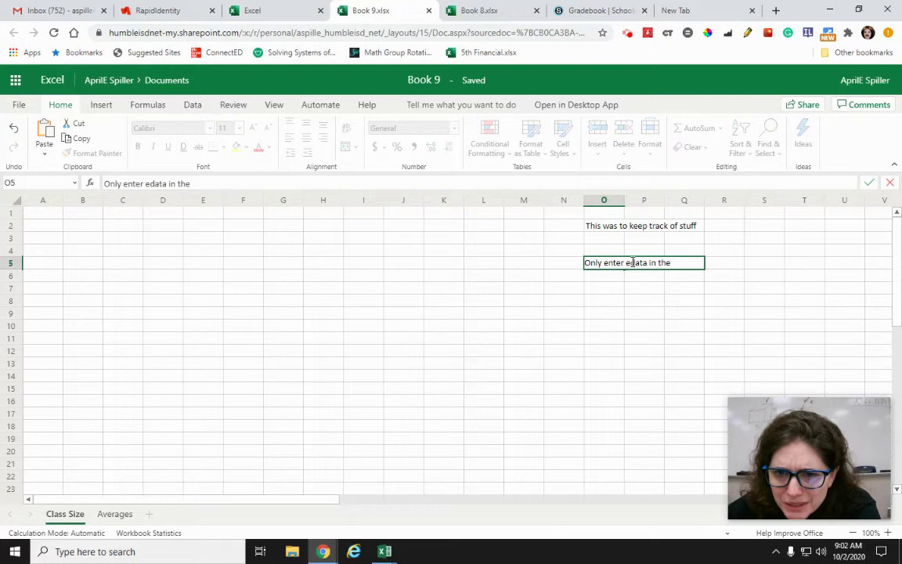
pyautogui.hotkey('ctrl', 'Left')
pyautogui.hotkey('ctrl', 'Left')
pyautogui.hotkey('ctrl', 'Left')
pyautogui.press('BackSpace')
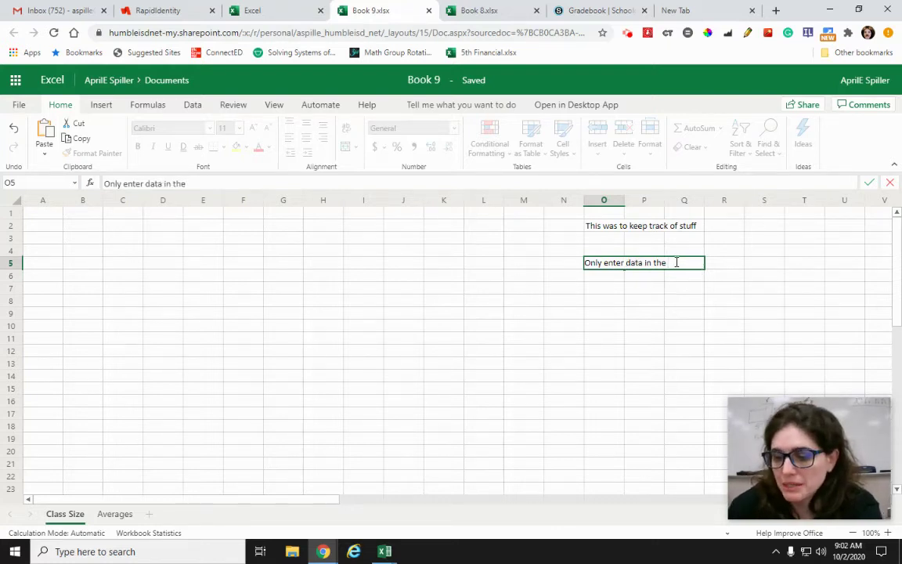
pyautogui.write('purple boxes')
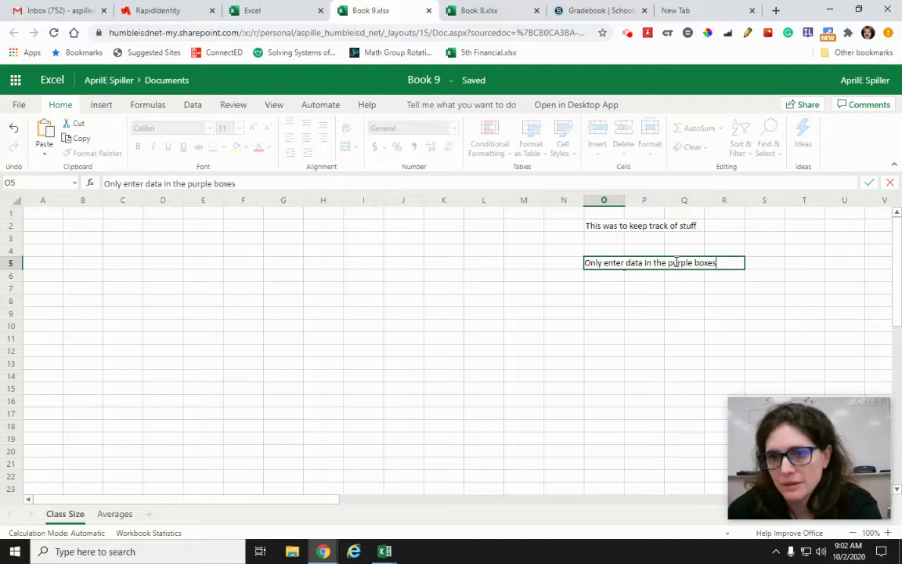
pyautogui.click(650, 313)
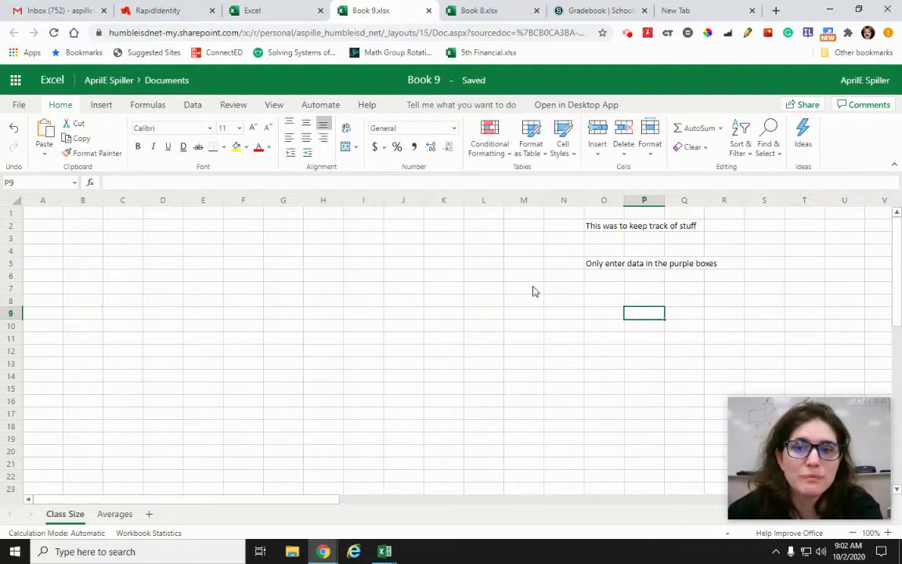
pyautogui.click(605, 268)
pyautogui.press('Delete')
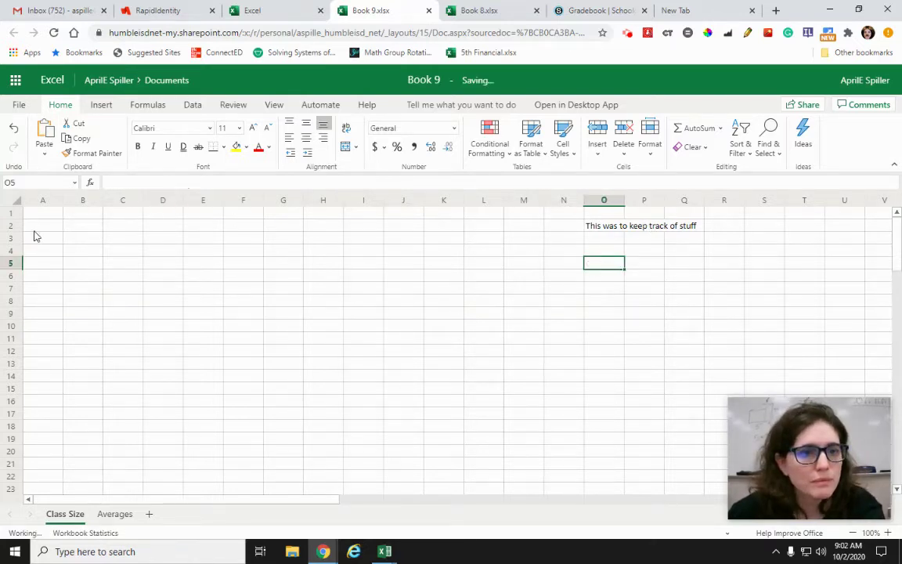
# Step: Type the title 'Class Size Calculations' in cell A1
pyautogui.click(43, 216)
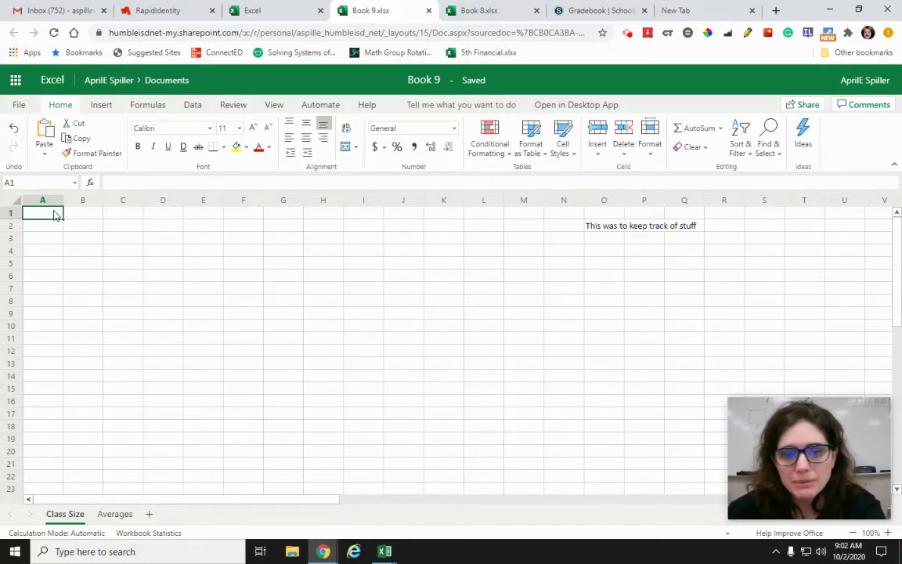
pyautogui.write('Cl')
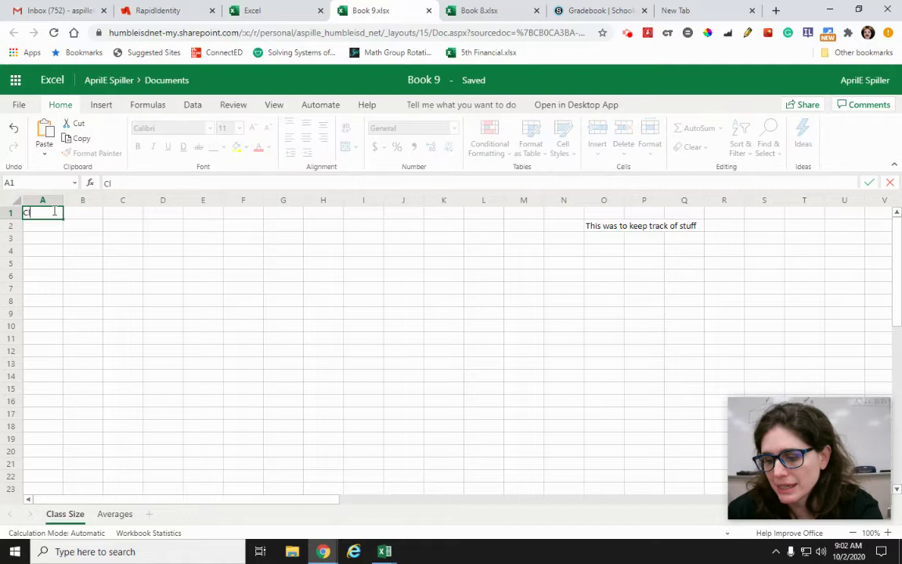
pyautogui.write('ass Size Calu')
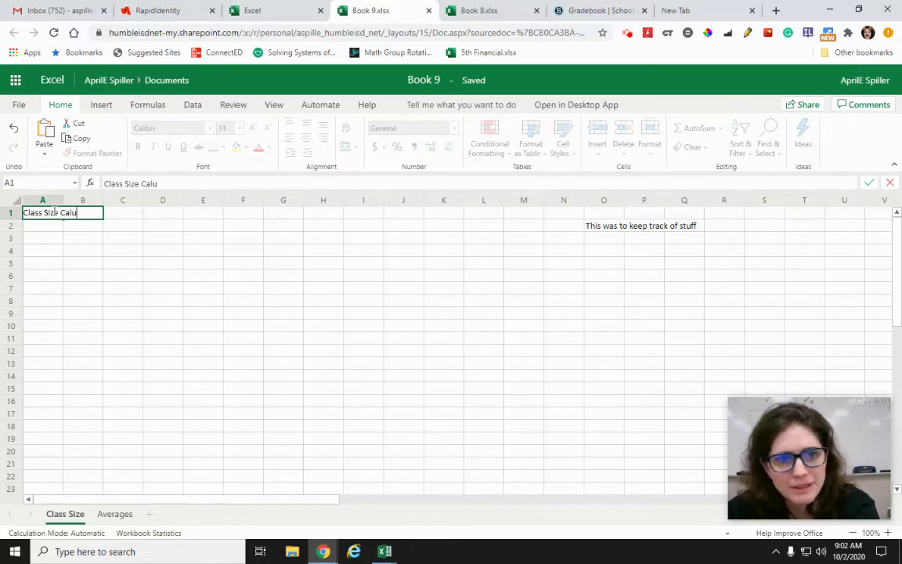
pyautogui.press('BackSpace')
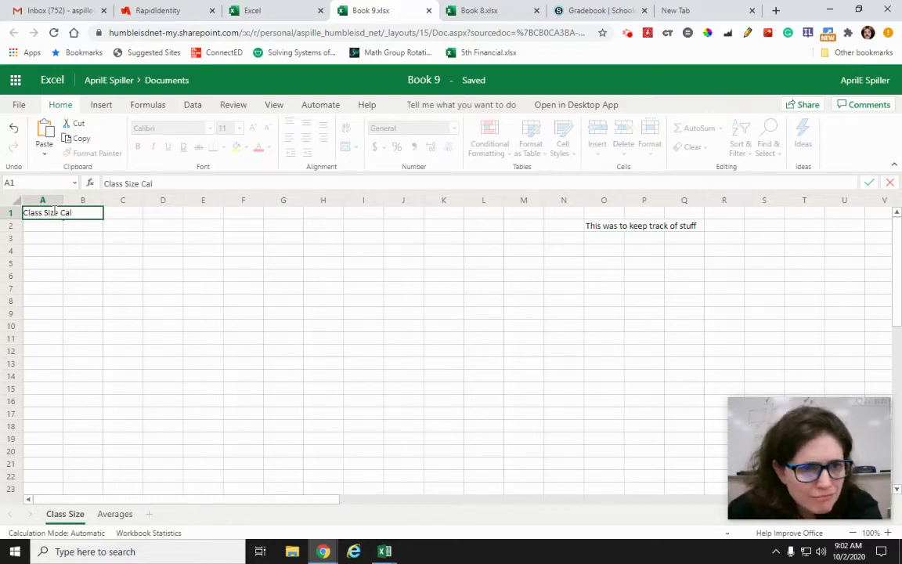
pyautogui.write('culations')
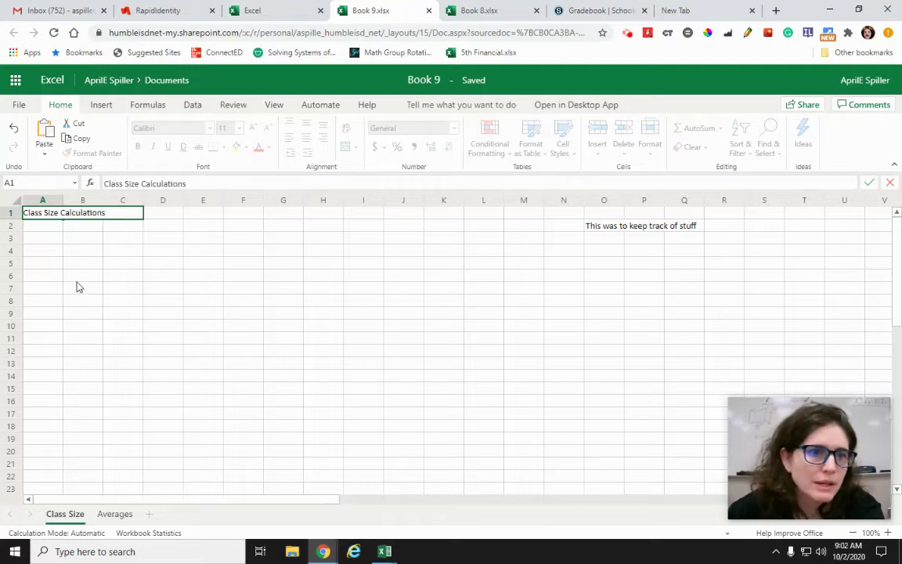
pyautogui.click(77, 287)
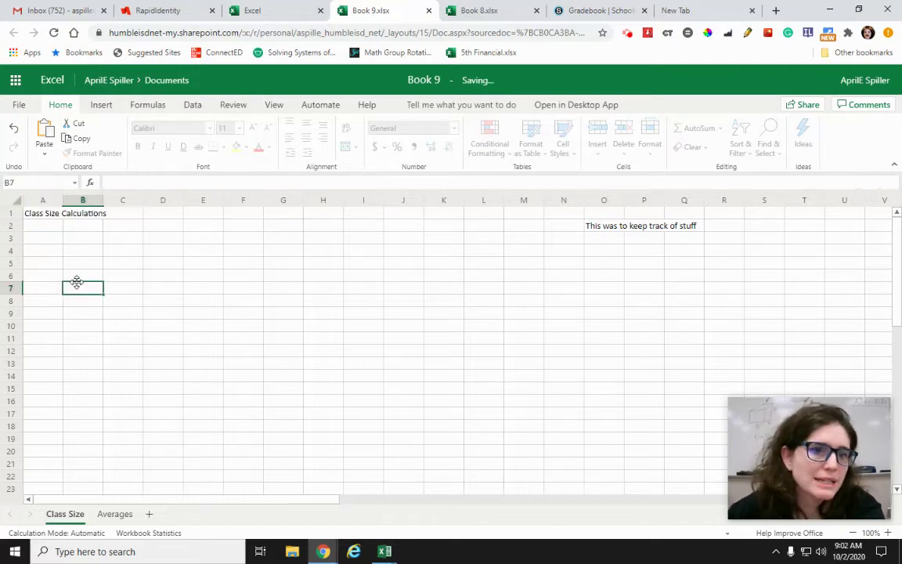
pyautogui.click(44, 215)
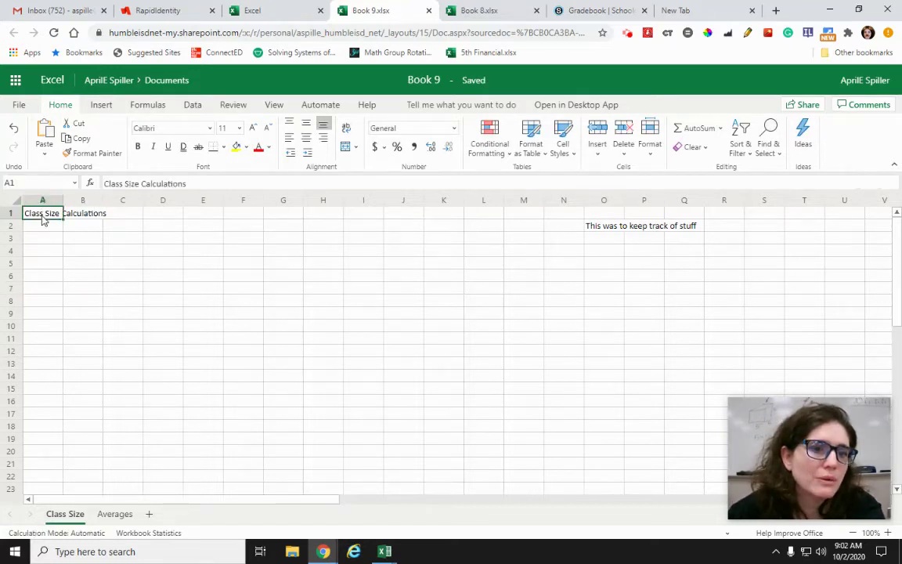
# Step: Enter a test entry in B1, then clear it again
pyautogui.click(87, 219)
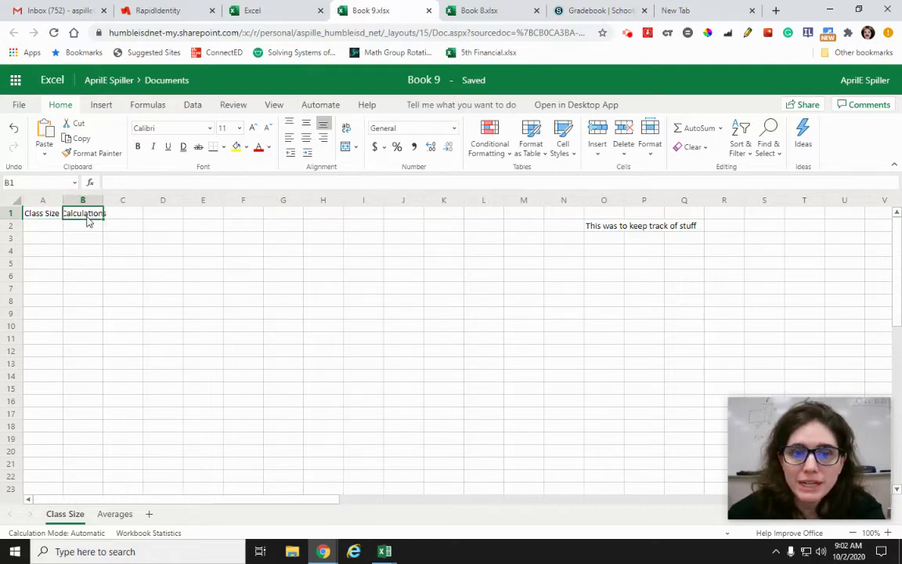
pyautogui.write('fjb')
pyautogui.click(86, 275)
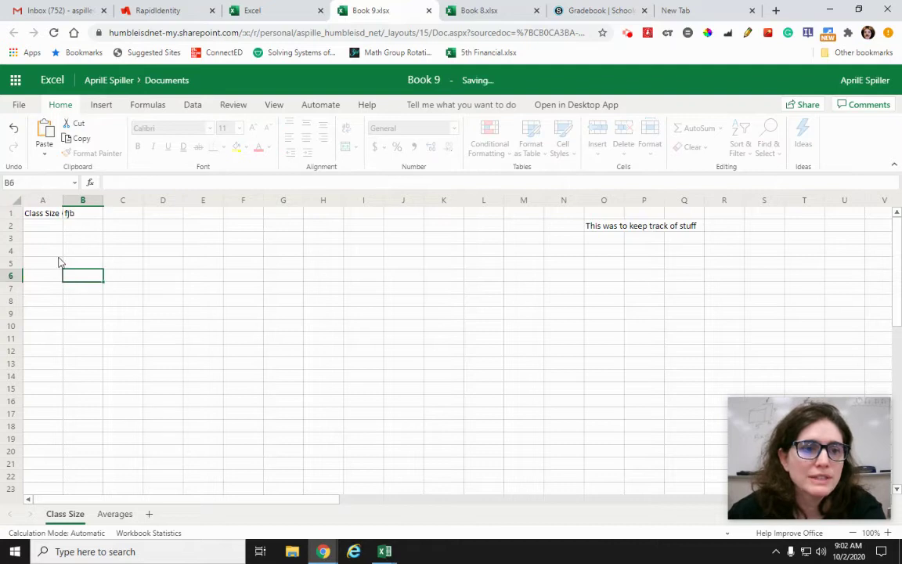
pyautogui.click(83, 217)
pyautogui.press('Delete')
pyautogui.write('Calculations')
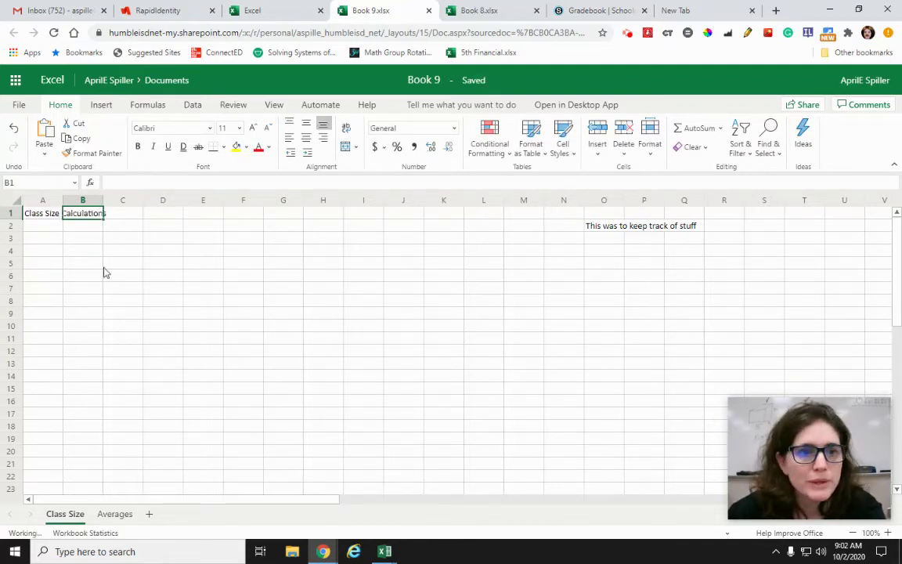
pyautogui.click(106, 264)
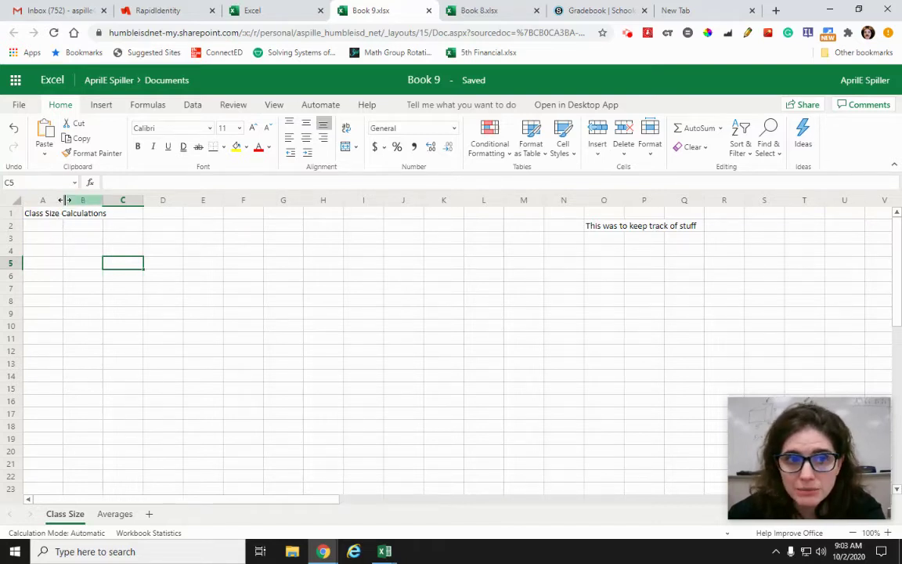
pyautogui.moveTo(63, 200); pyautogui.dragTo(142, 200)
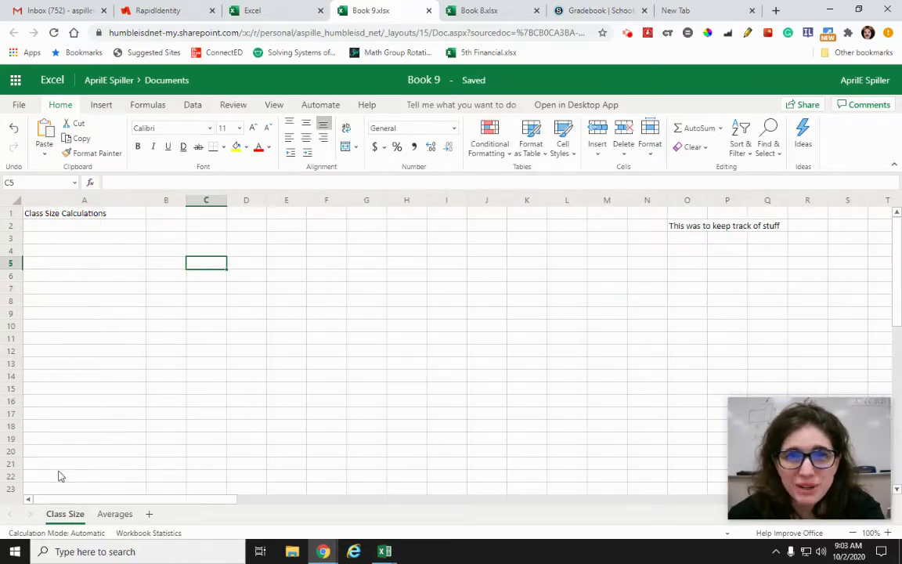
pyautogui.hotkey('ctrl', 'z')
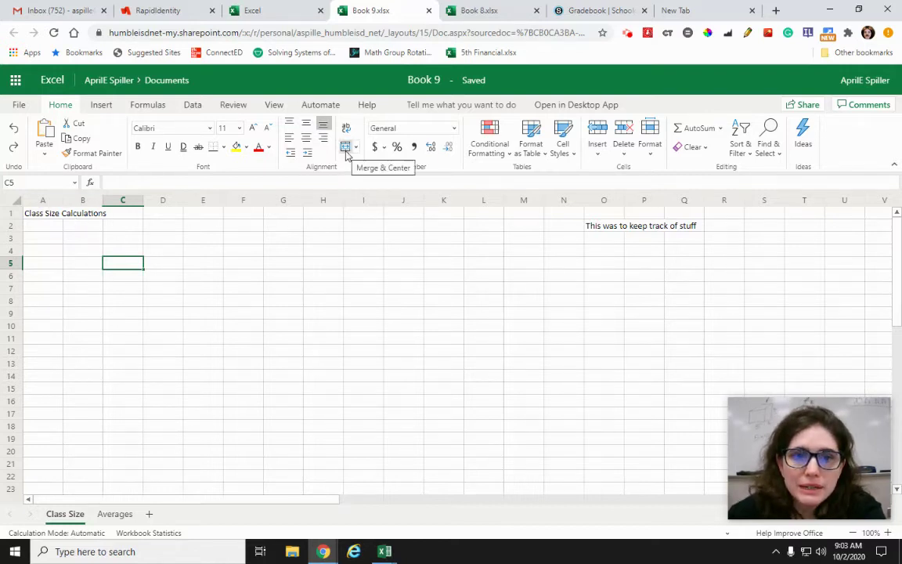
pyautogui.click(43, 218)
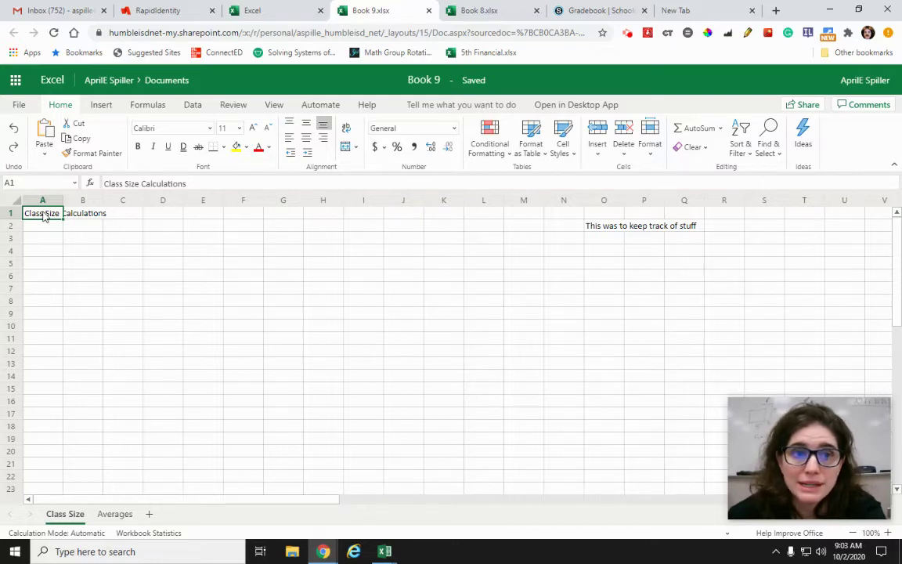
# Step: Merge and centre the title across A1:E1 and enlarge it to 14 pt
pyautogui.moveTo(45, 218); pyautogui.dragTo(199, 215)
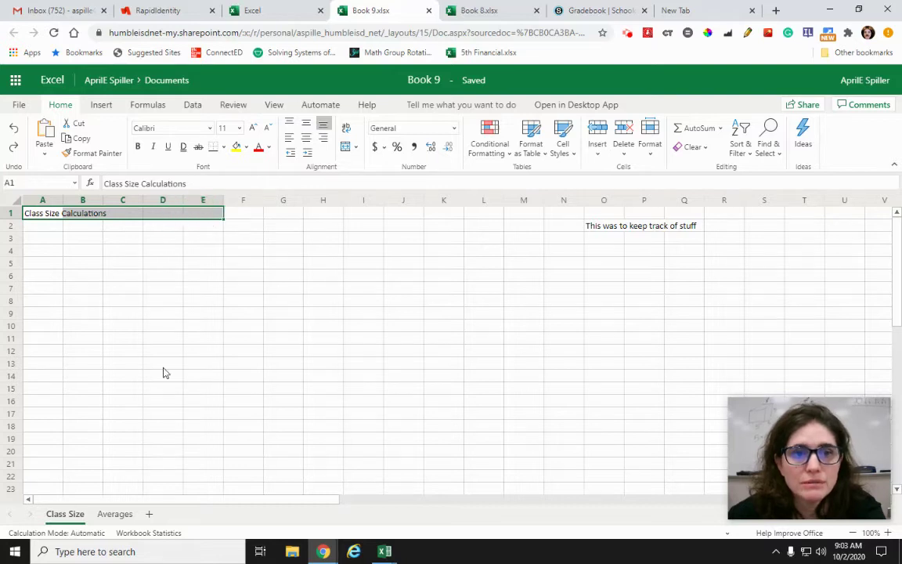
pyautogui.click(345, 149)
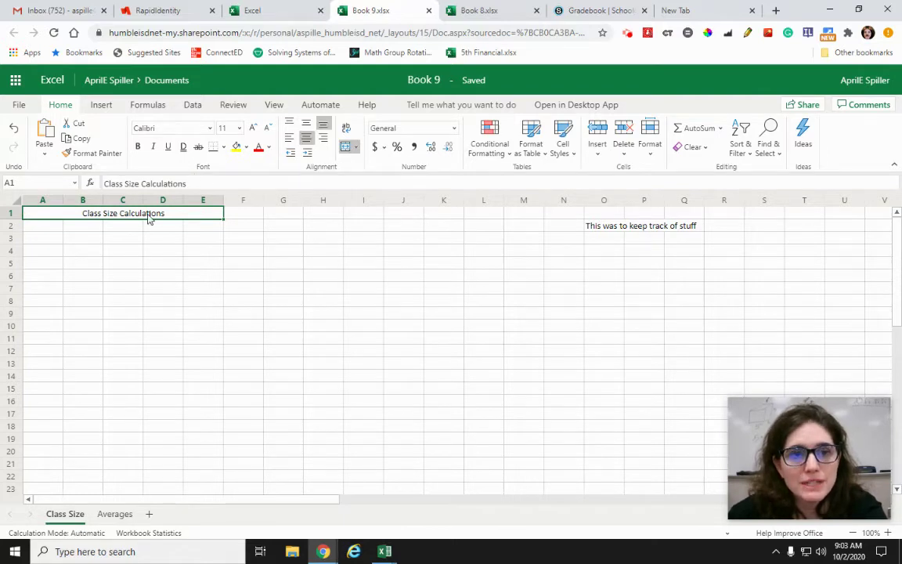
pyautogui.click(240, 129)
pyautogui.click(305, 340)
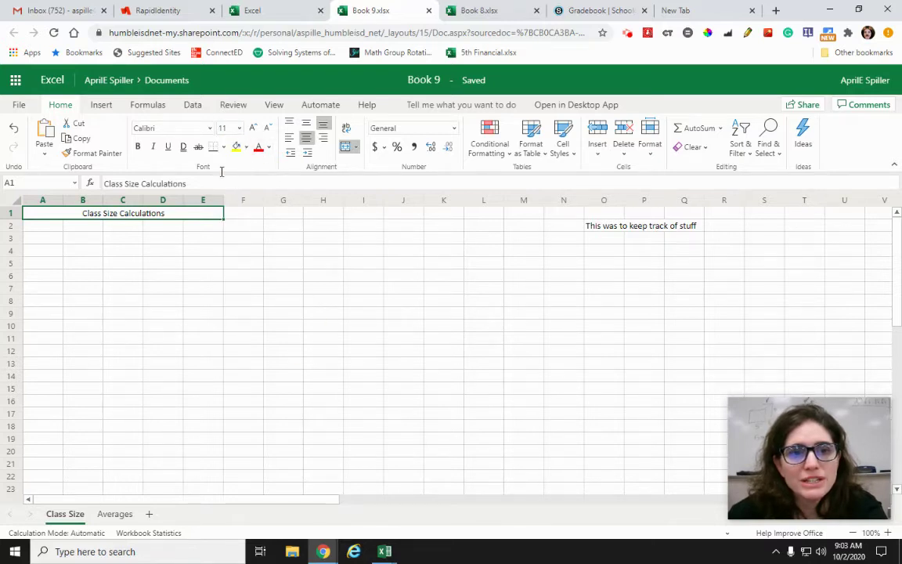
pyautogui.click(253, 129)
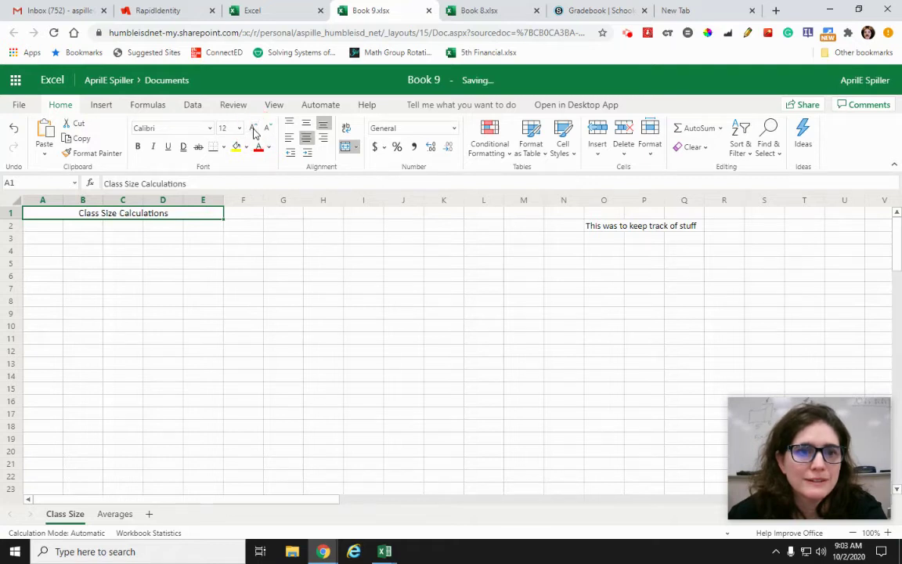
pyautogui.click(253, 129)
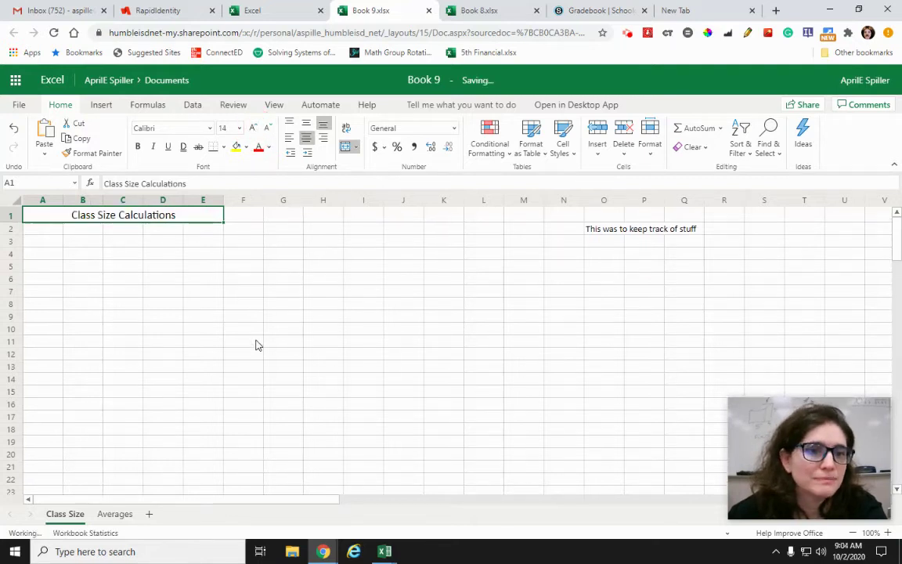
# Step: Make the title bold and try a light blue, then dark blue fill
pyautogui.click(139, 149)
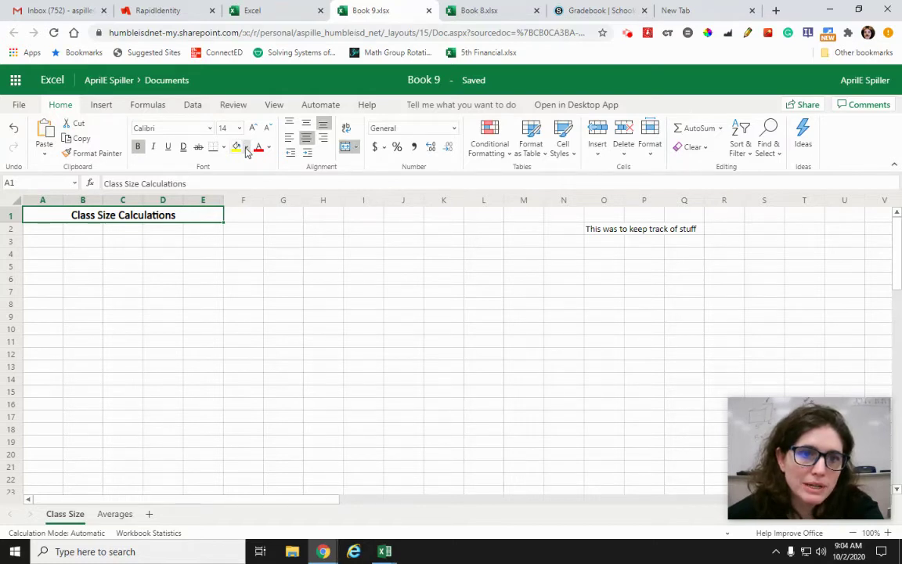
pyautogui.click(247, 149)
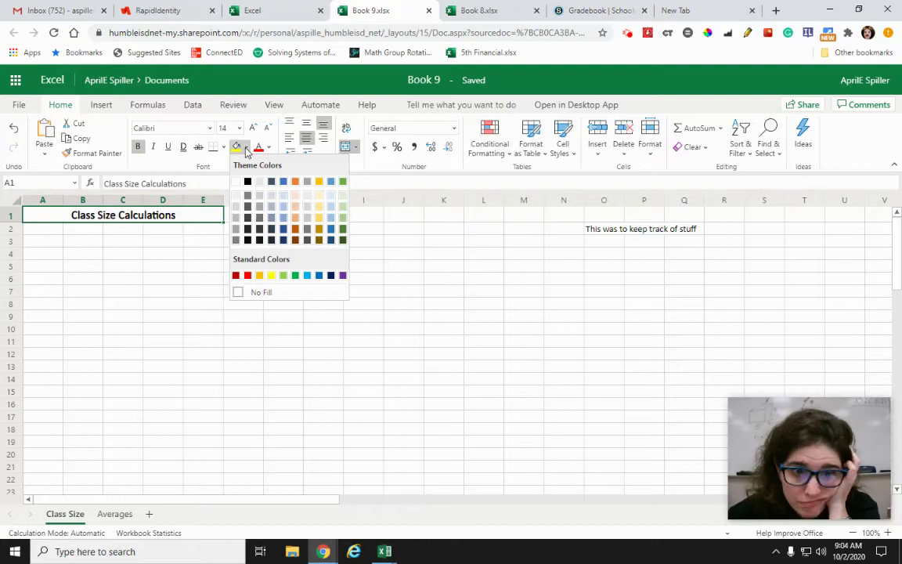
pyautogui.click(283, 210)
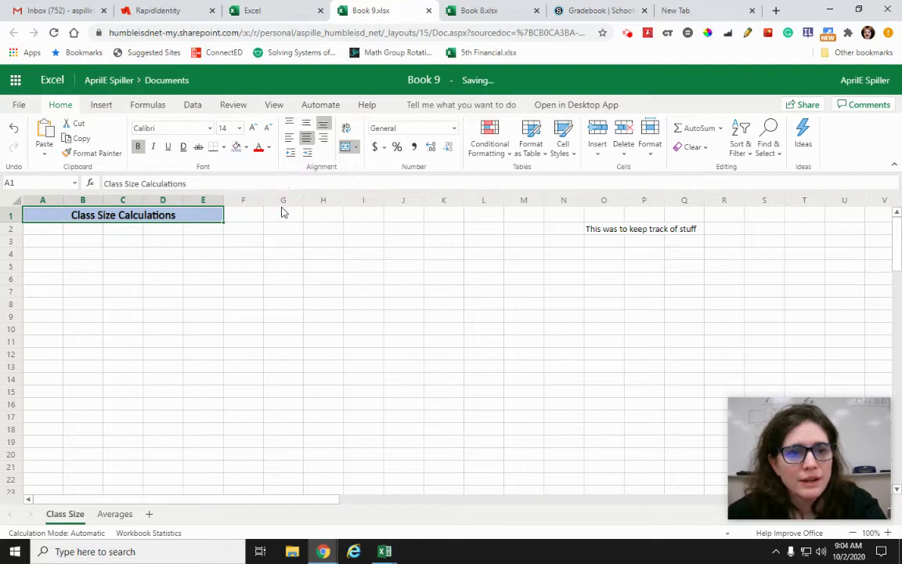
pyautogui.click(284, 296)
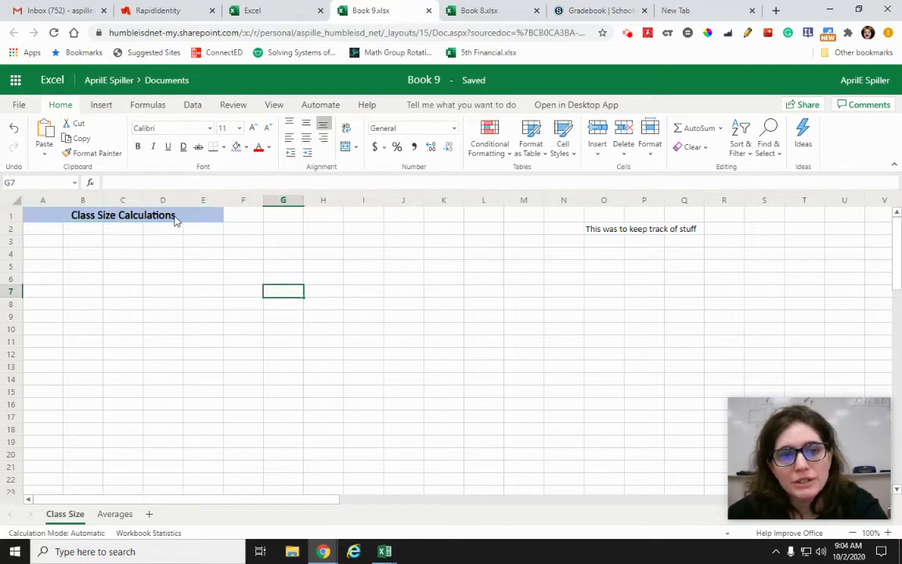
pyautogui.click(181, 215)
pyautogui.click(247, 149)
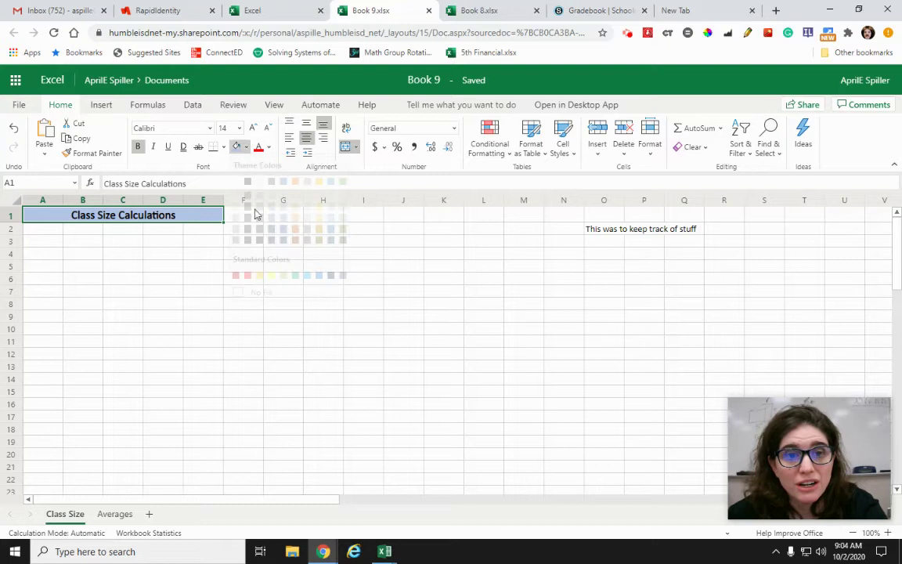
pyautogui.click(283, 239)
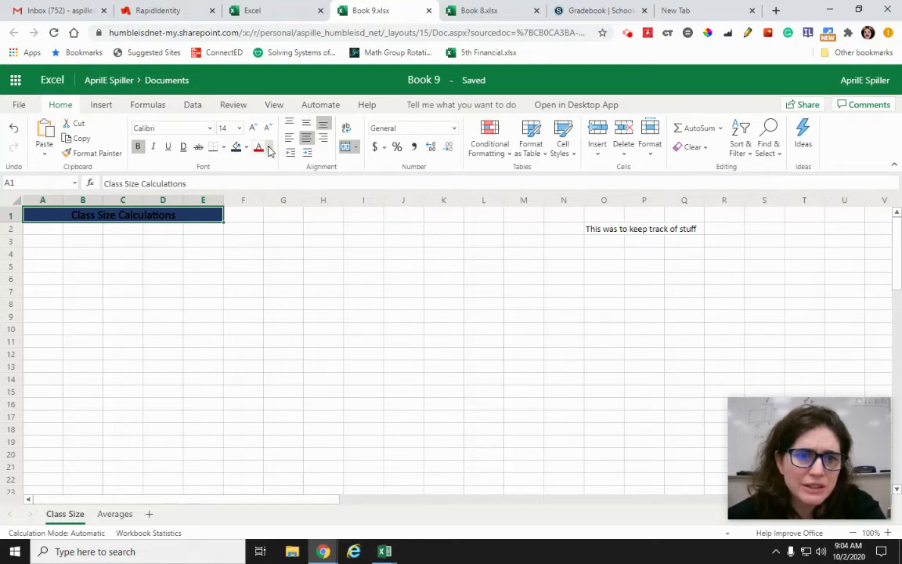
# Step: Try a pale text colour on the title, then undo the colour changes
pyautogui.click(269, 149)
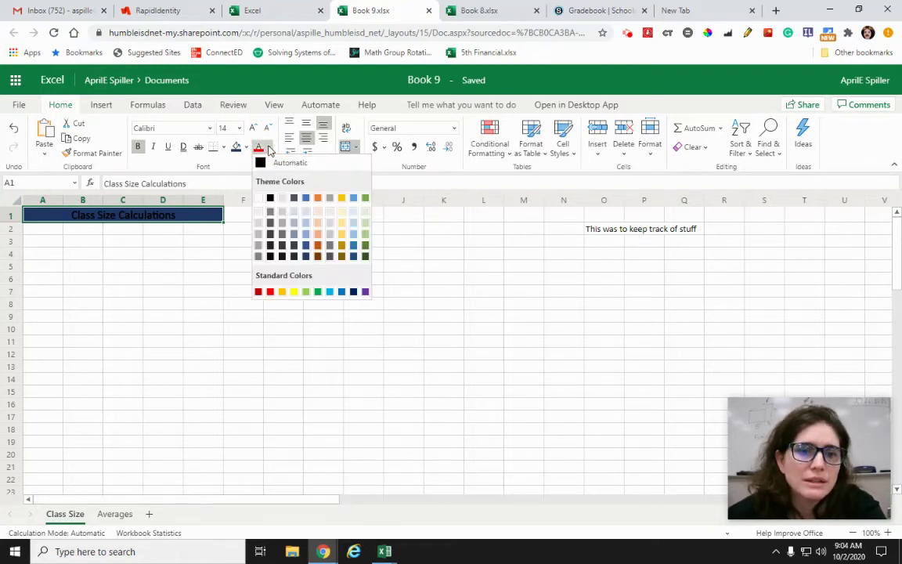
pyautogui.click(343, 224)
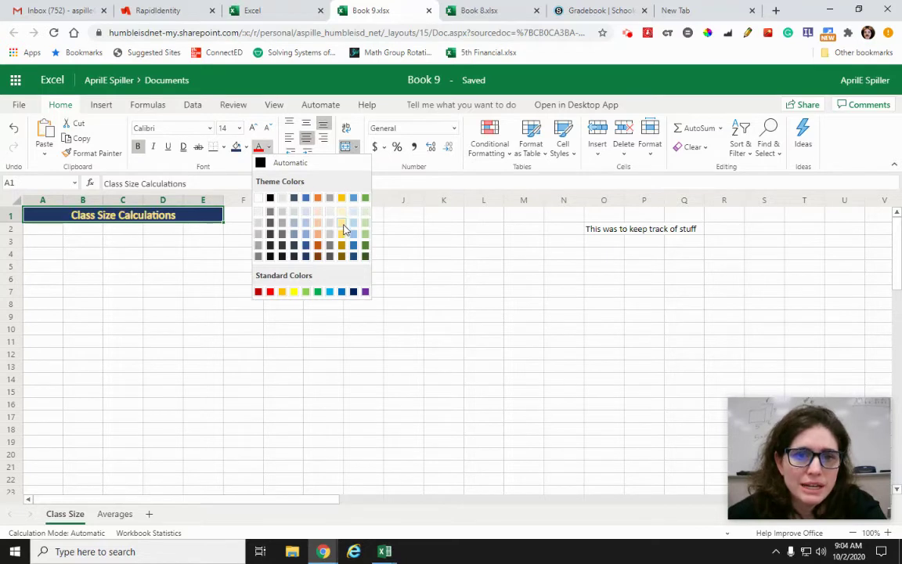
pyautogui.click(158, 349)
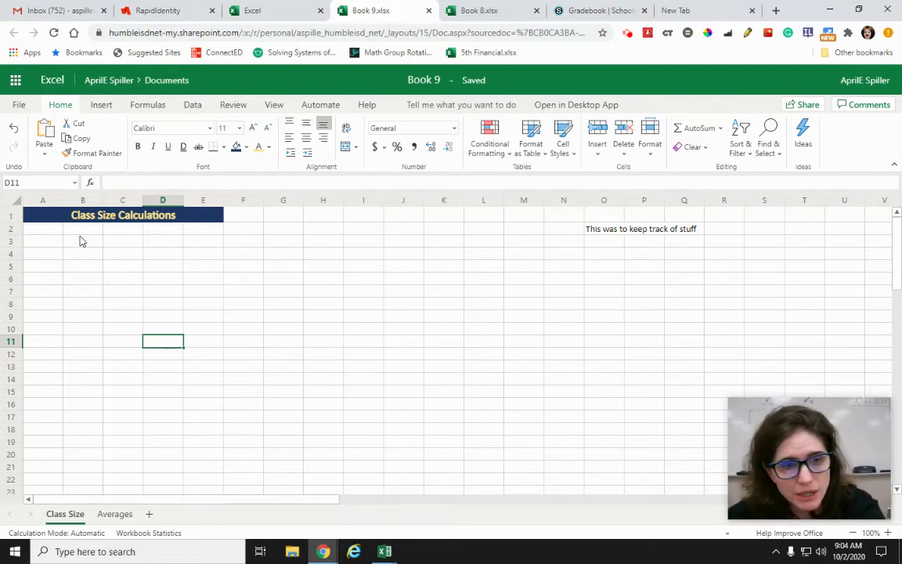
pyautogui.hotkey('ctrl', 'z')
pyautogui.hotkey('ctrl', 'z')
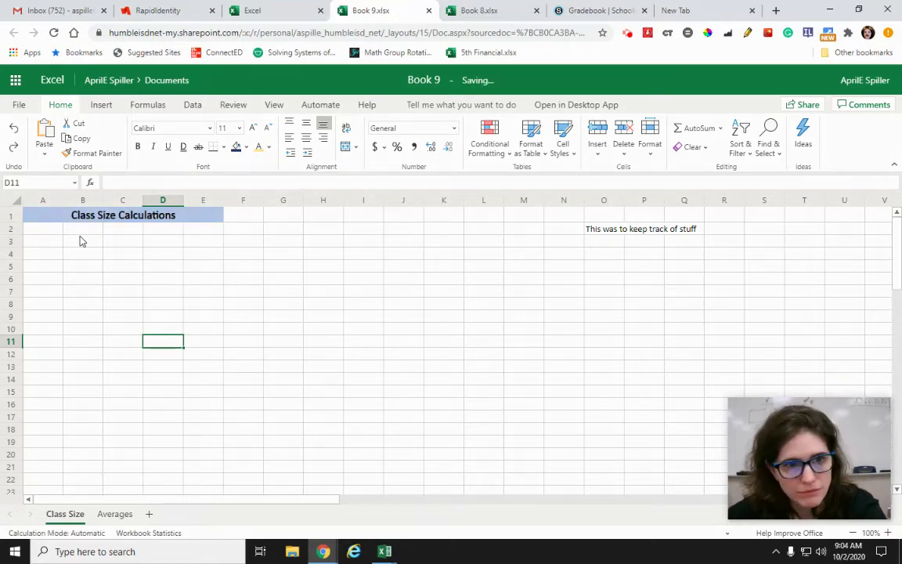
pyautogui.hotkey('ctrl', 'z')
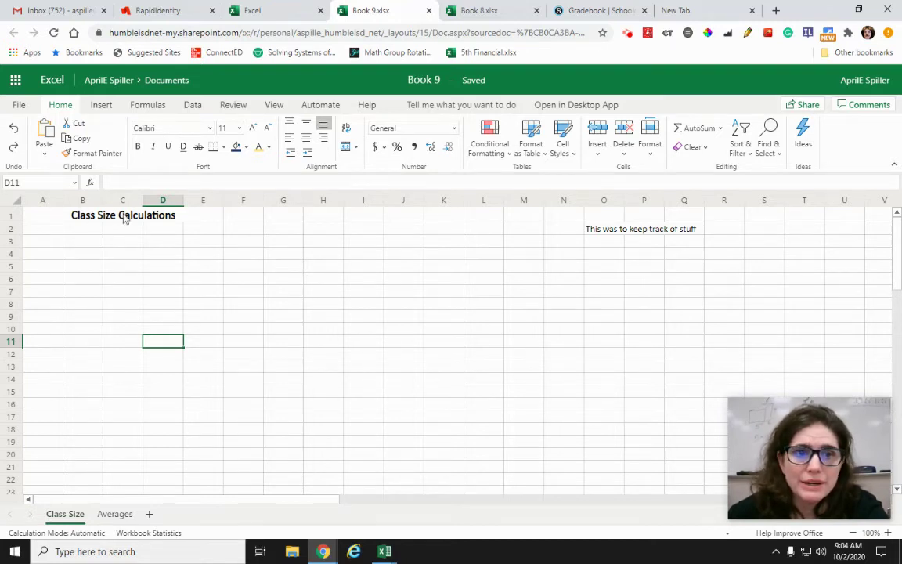
# Step: Underline the merged title, preview it, then remove the underline
pyautogui.click(76, 211)
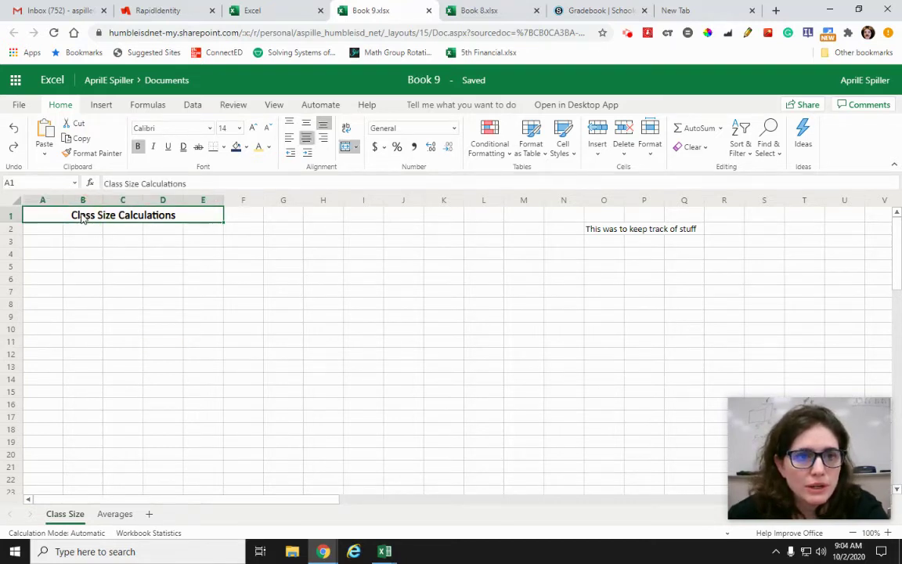
pyautogui.click(168, 147)
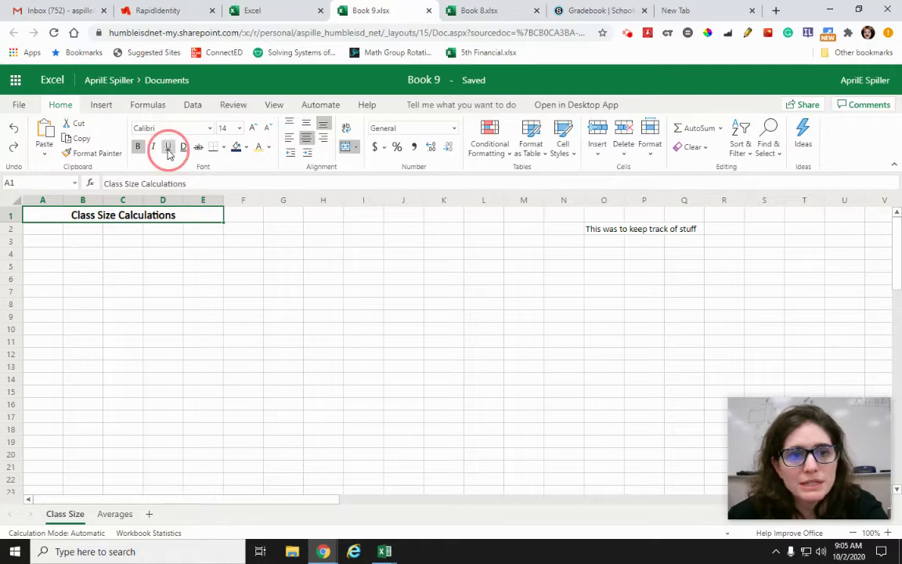
pyautogui.click(181, 291)
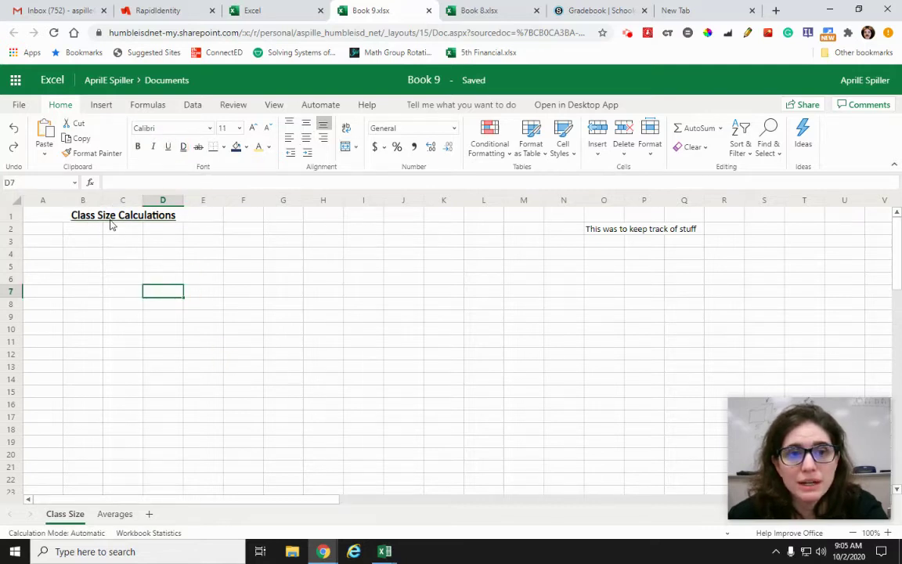
pyautogui.click(147, 217)
pyautogui.click(167, 147)
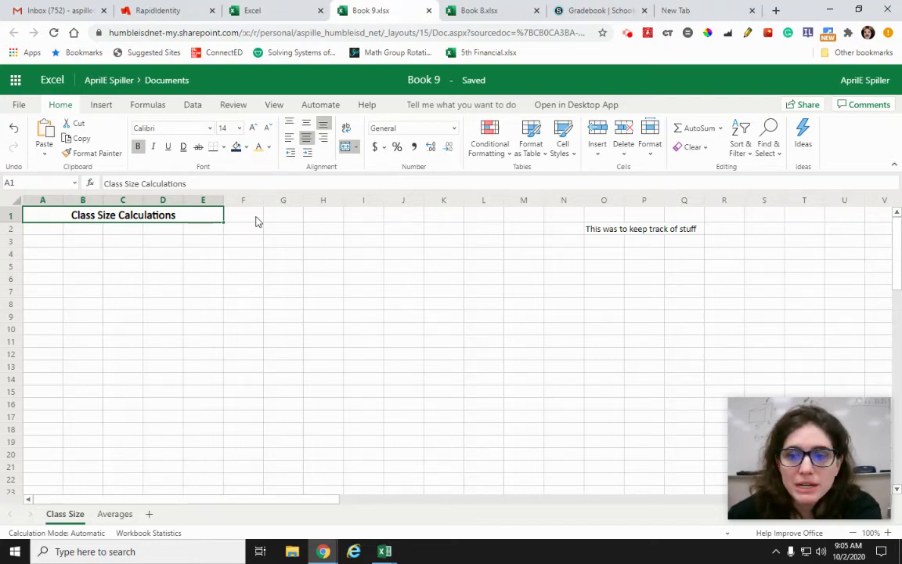
# Step: Add a thick bottom border beneath the title
pyautogui.click(223, 149)
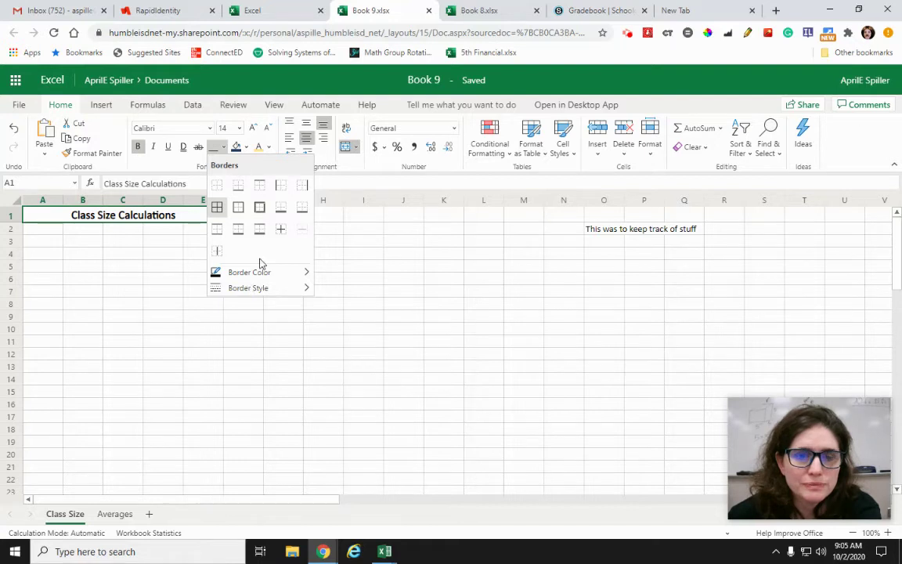
pyautogui.click(303, 213)
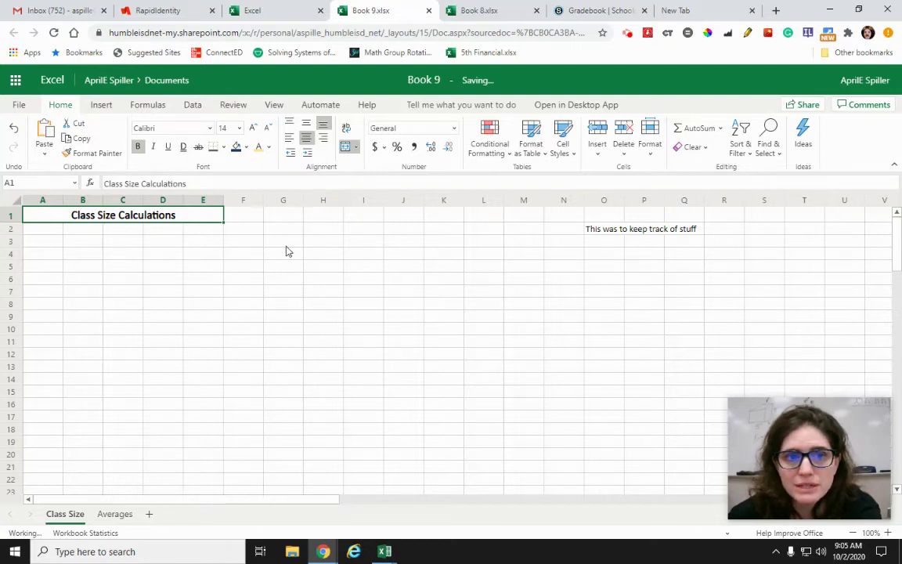
pyautogui.click(192, 267)
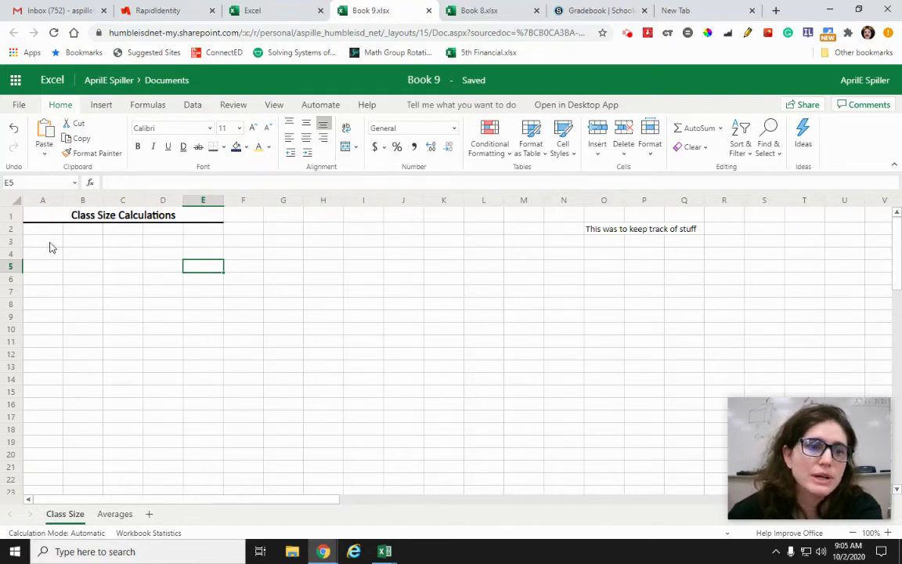
pyautogui.click(50, 243)
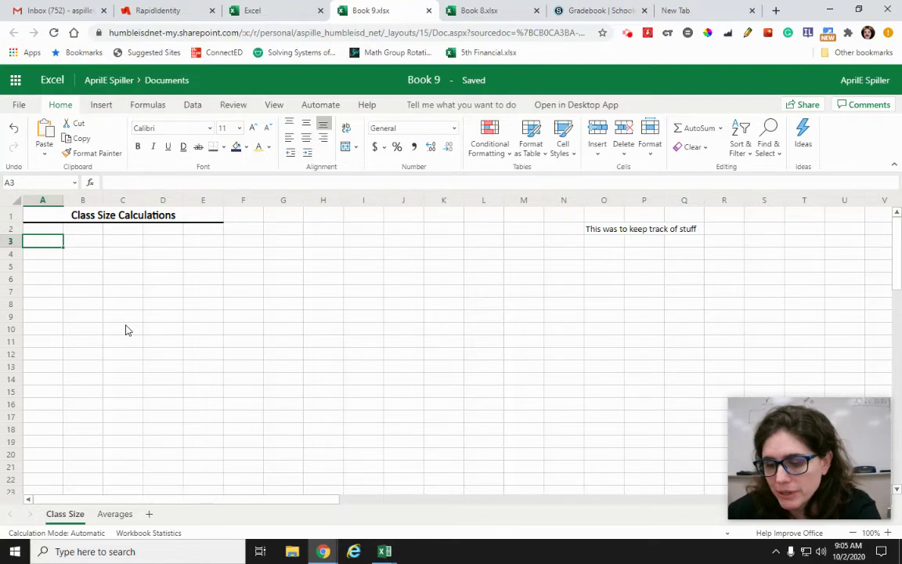
# Step: Enter V2 in A3, 3 in A4 and the header 'Period' in A2
pyautogui.write('V2')
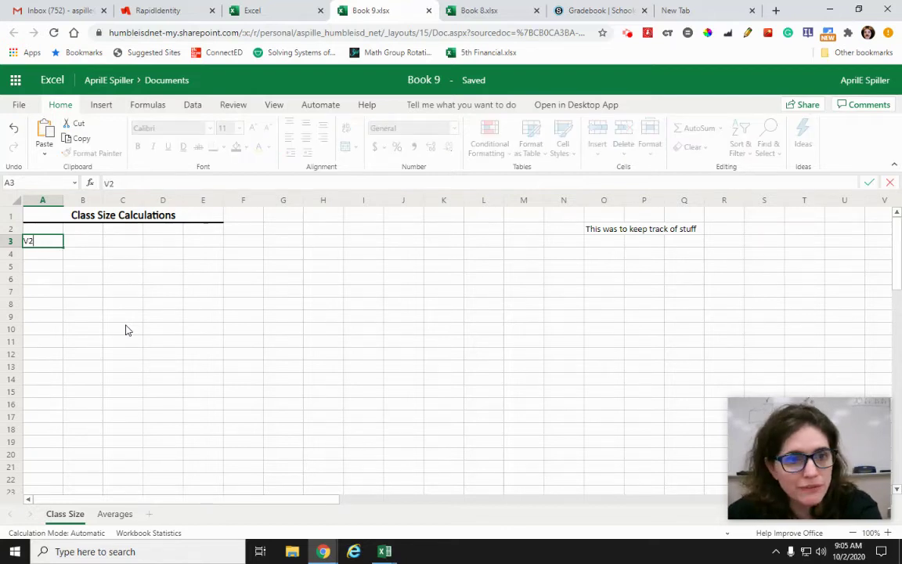
pyautogui.press('Return')
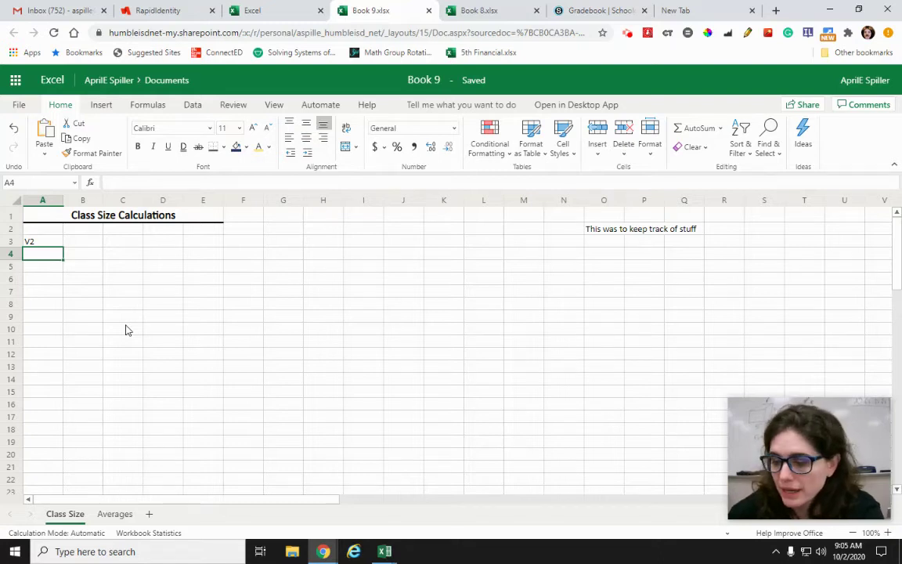
pyautogui.write('3')
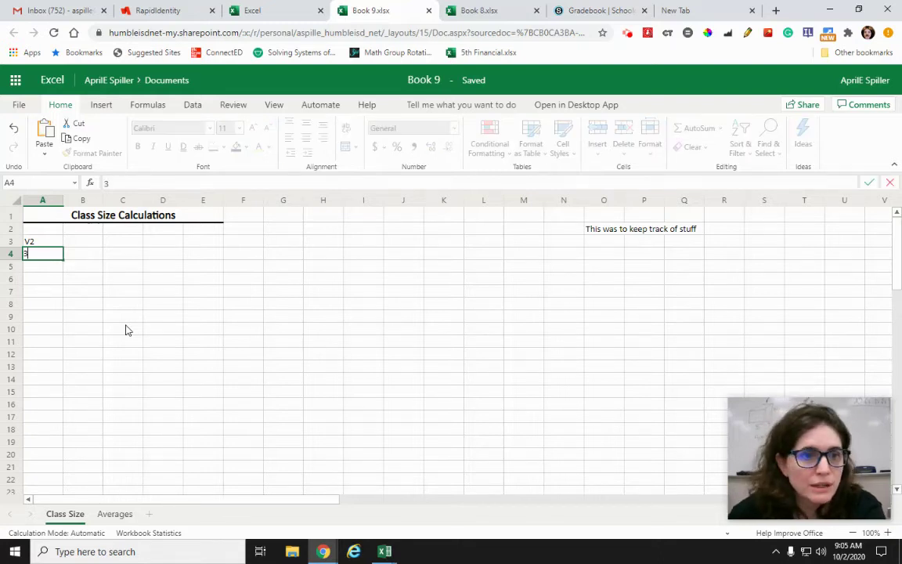
pyautogui.click(47, 231)
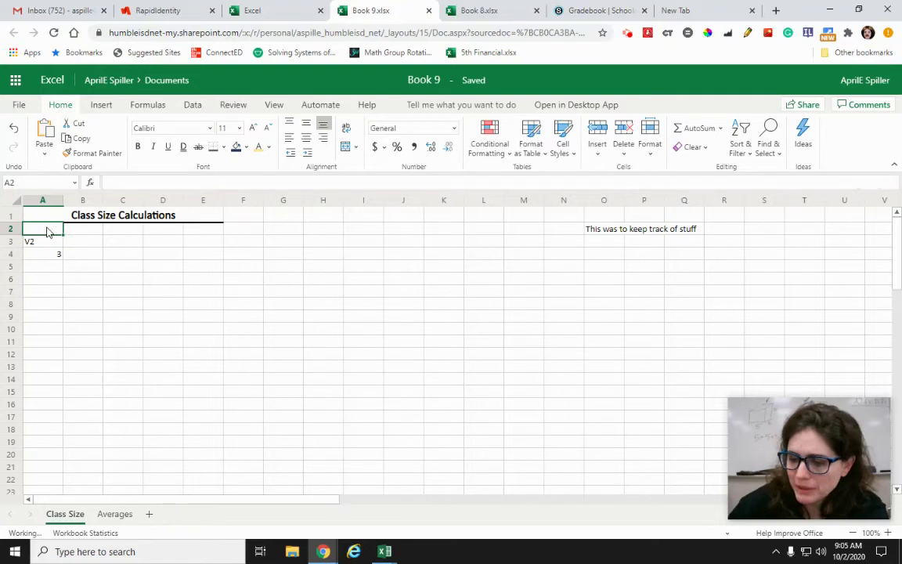
pyautogui.write('Period')
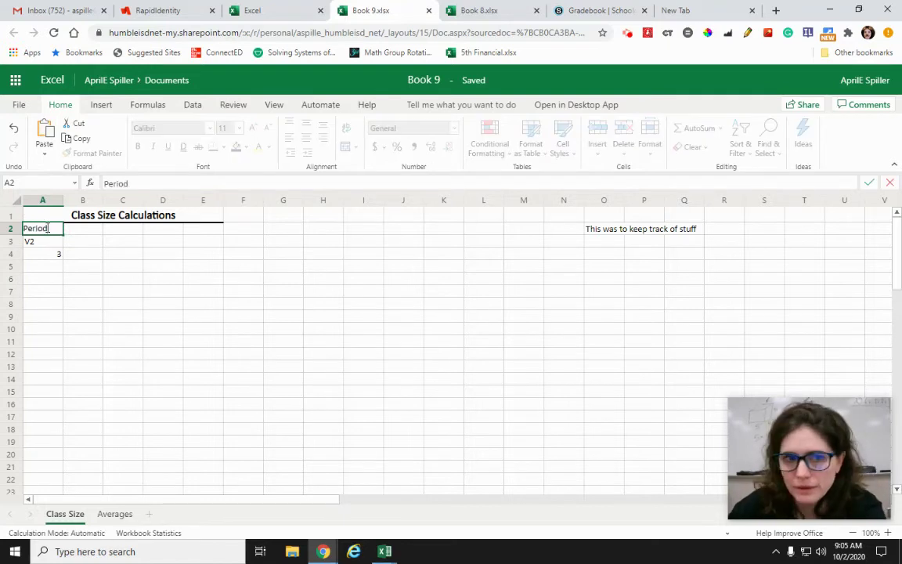
pyautogui.click(93, 307)
pyautogui.click(35, 243)
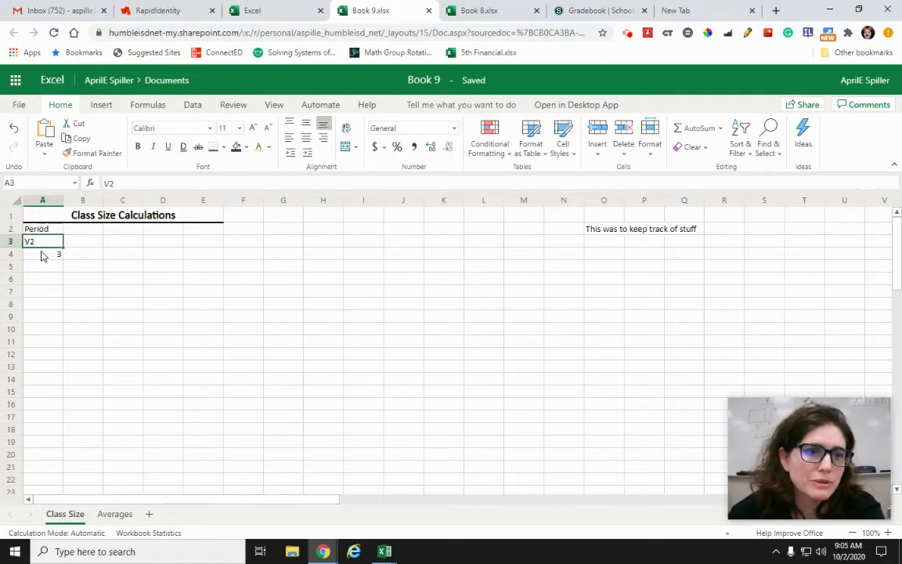
# Step: Fill periods 4, 5, 6 and 7 into A5:A8
pyautogui.click(42, 270)
pyautogui.write('4')
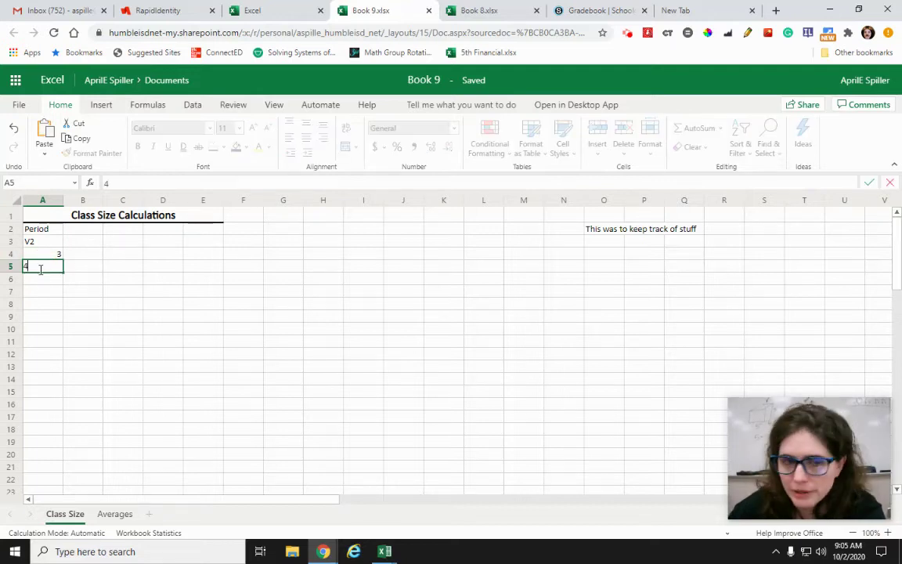
pyautogui.press('Return')
pyautogui.write('5')
pyautogui.press('Return')
pyautogui.write('6')
pyautogui.press('Return')
pyautogui.write('7')
pyautogui.press('Return')
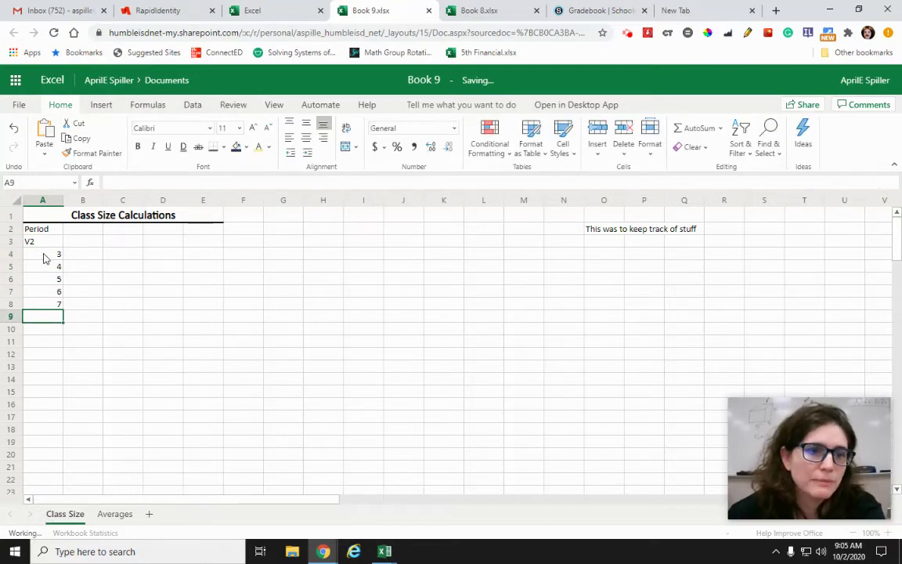
pyautogui.click(80, 231)
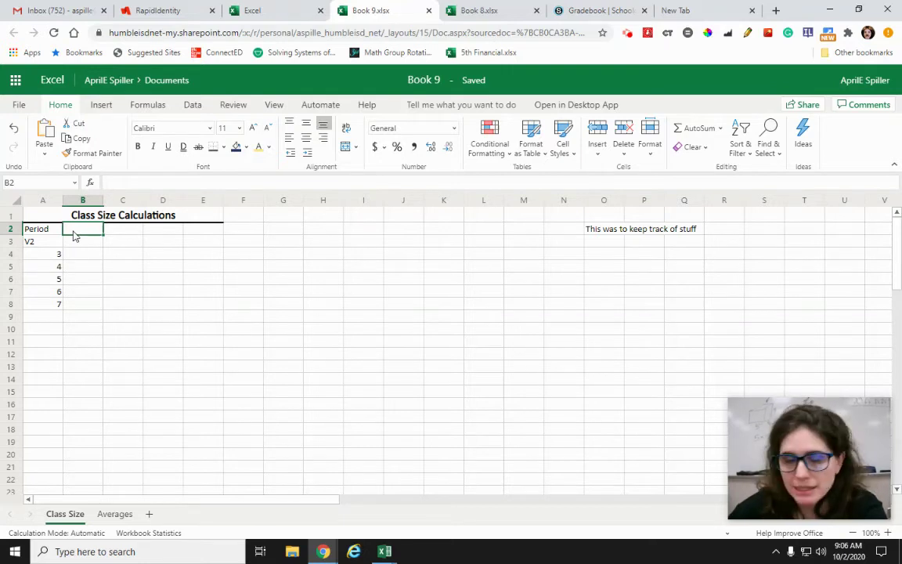
# Step: Enter the date 10/2/20 in B2, which displays as 10/2/2020
pyautogui.write('10')
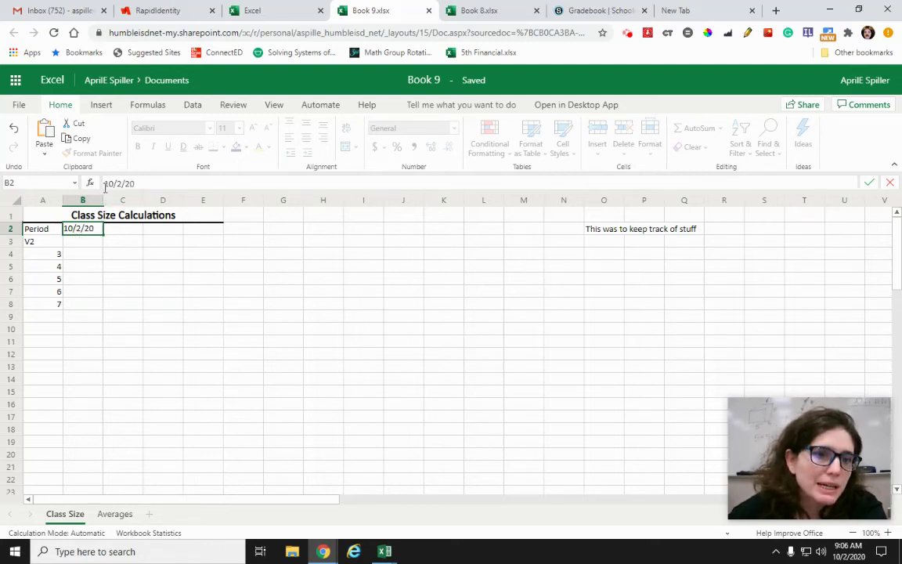
pyautogui.write('/2/20')
pyautogui.press('Return')
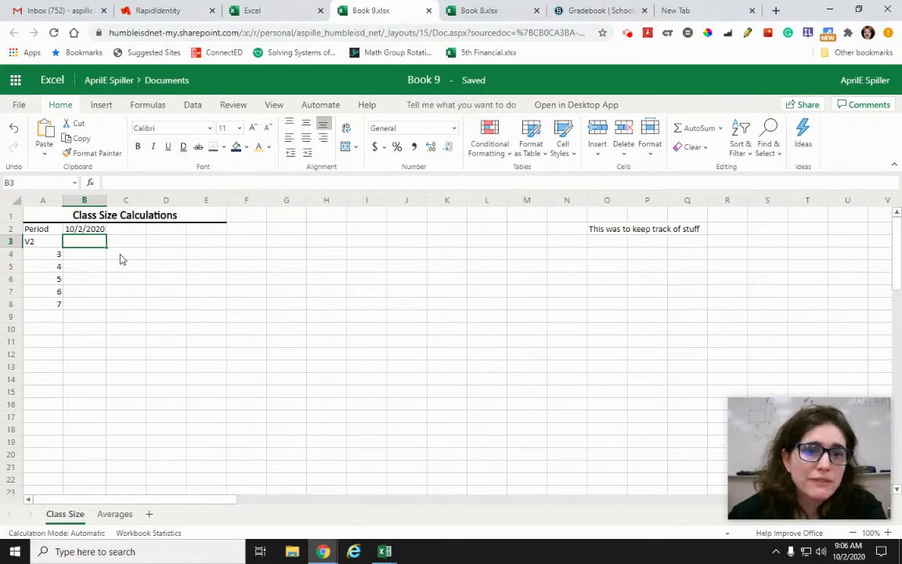
pyautogui.click(90, 232)
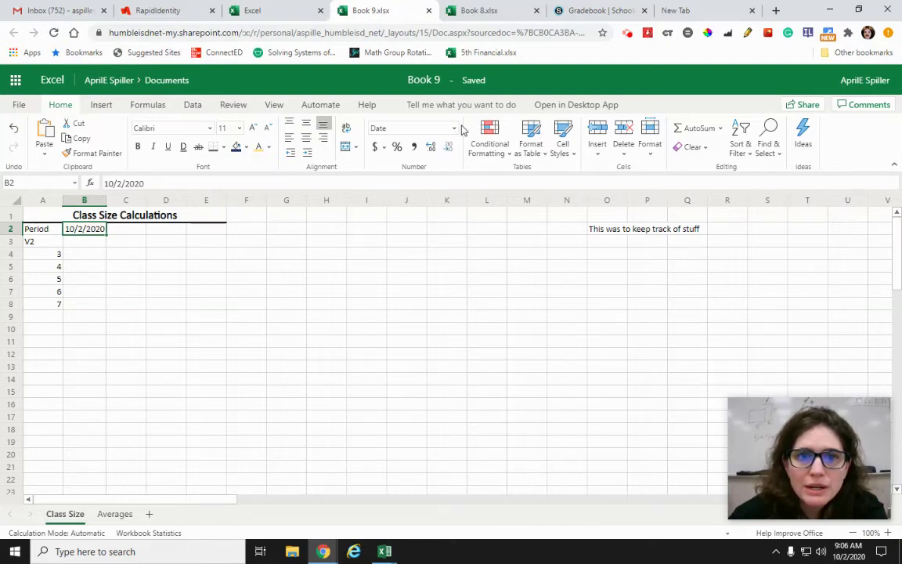
# Step: Clear B2 and re-enter the date 10/2
pyautogui.press('Delete')
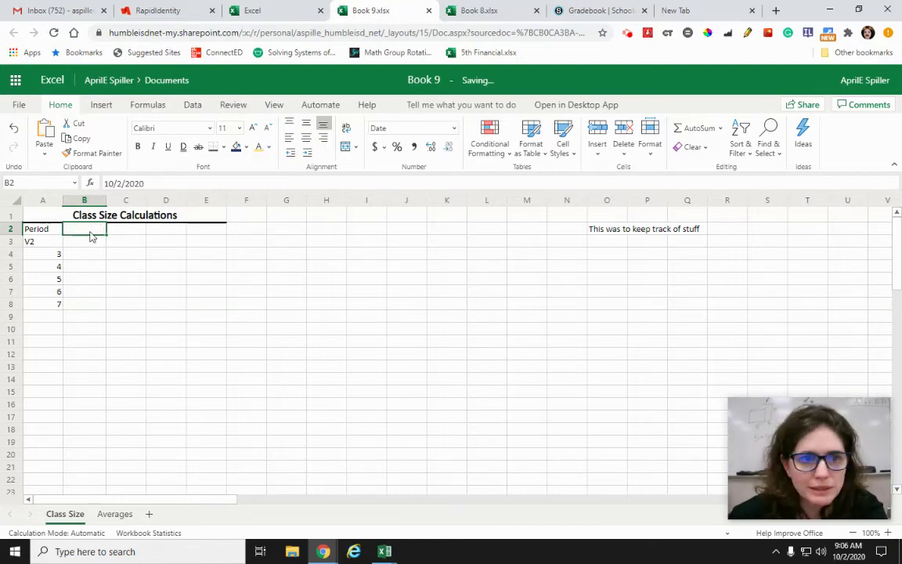
pyautogui.click(139, 289)
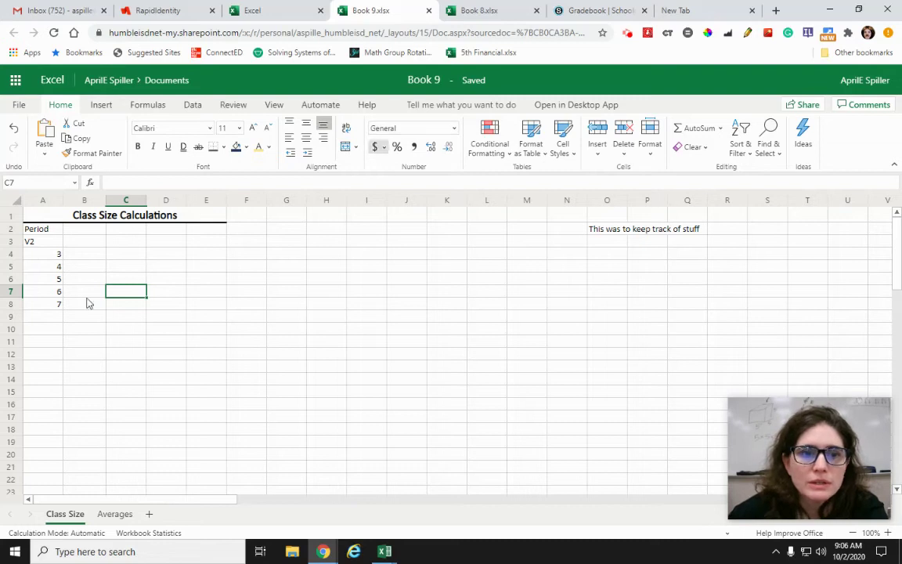
pyautogui.click(350, 351)
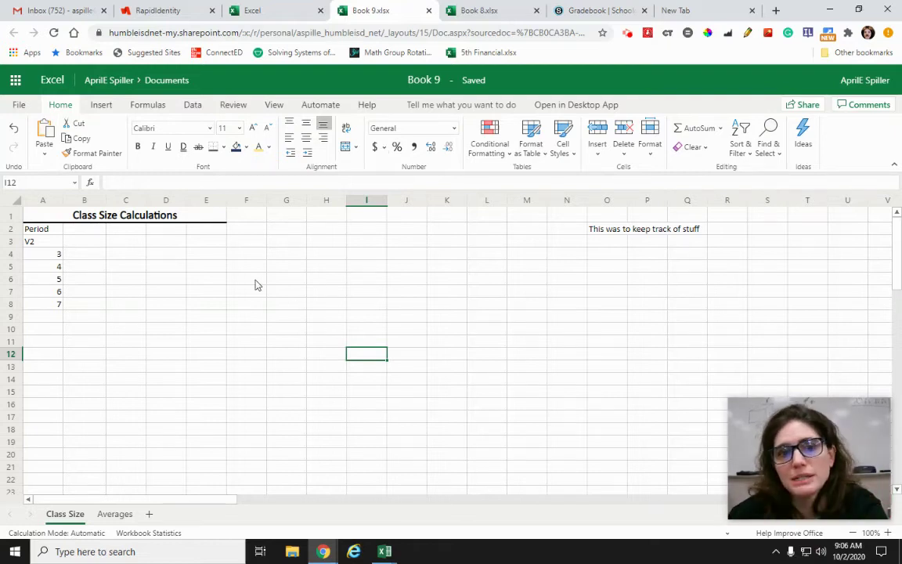
pyautogui.click(79, 230)
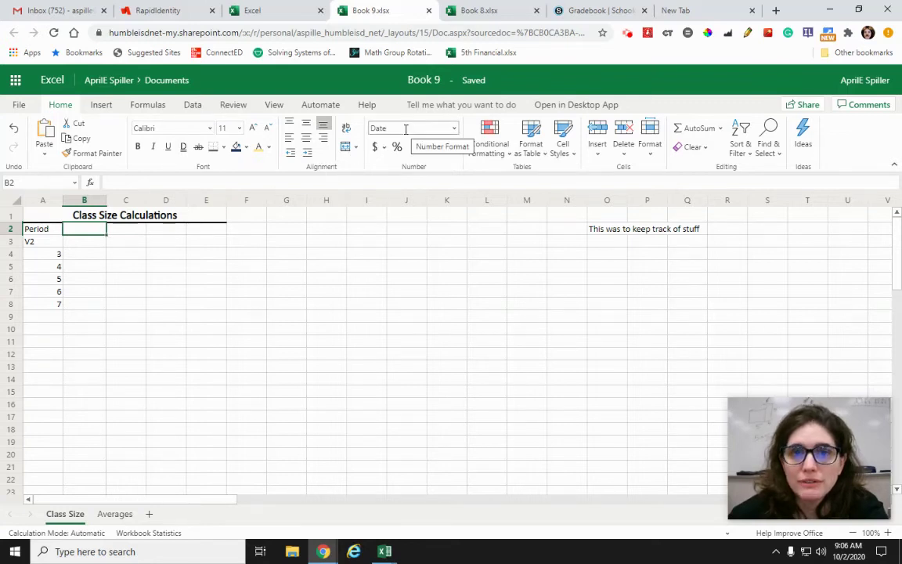
pyautogui.click(454, 128)
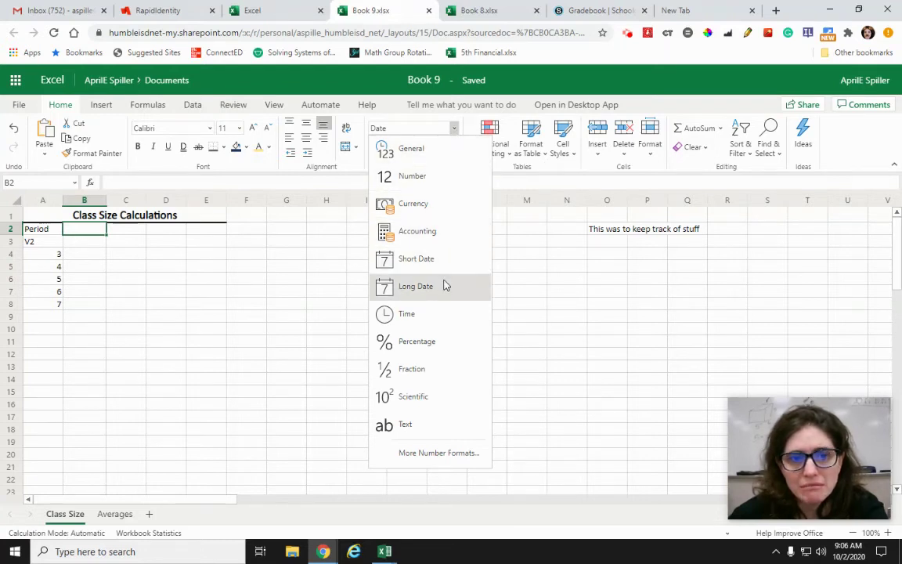
pyautogui.click(97, 232)
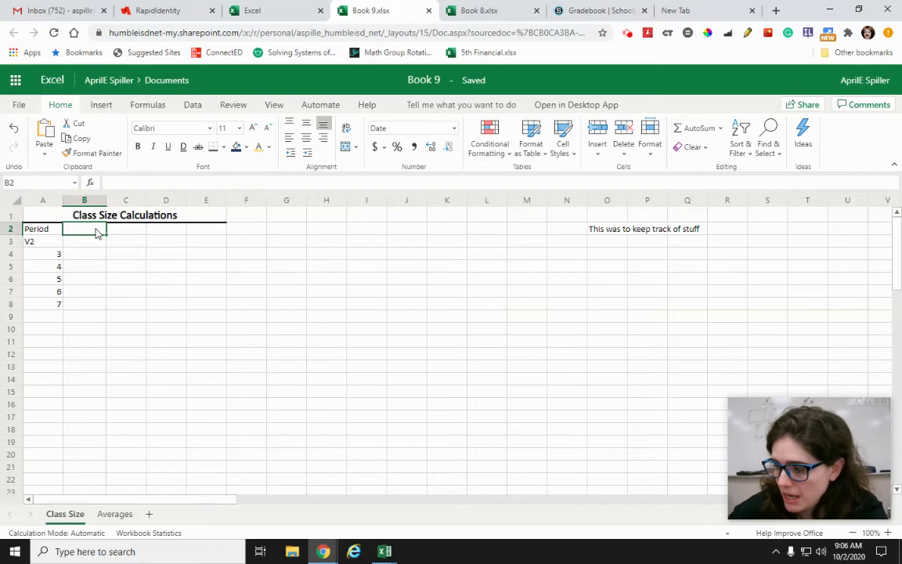
pyautogui.write('10/2')
pyautogui.press('Return')
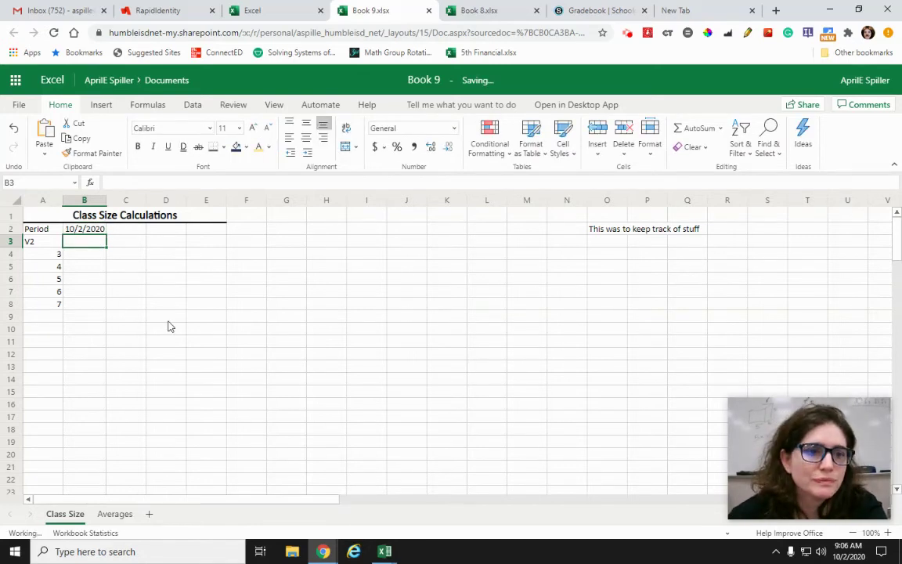
# Step: Format B2 as a Long Date showing the weekday
pyautogui.click(454, 128)
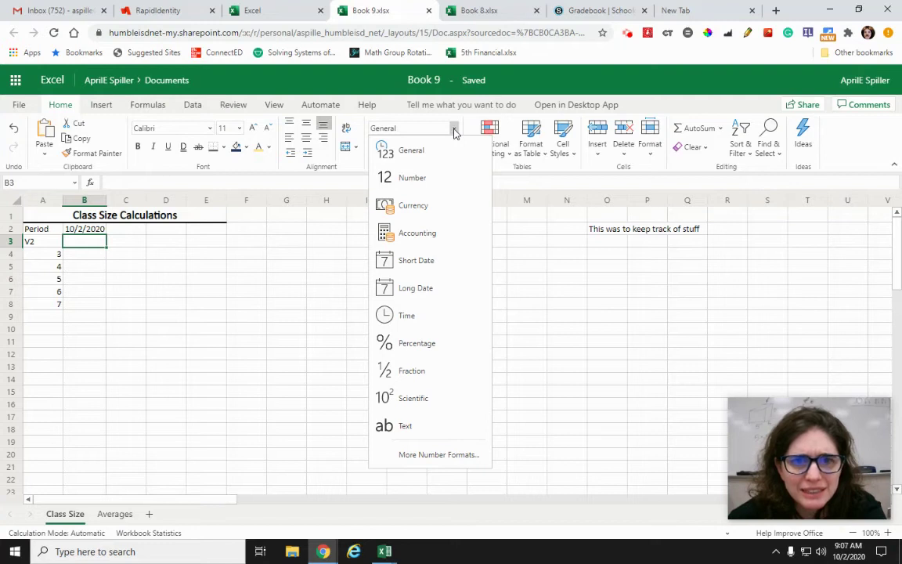
pyautogui.click(92, 229)
pyautogui.click(92, 229)
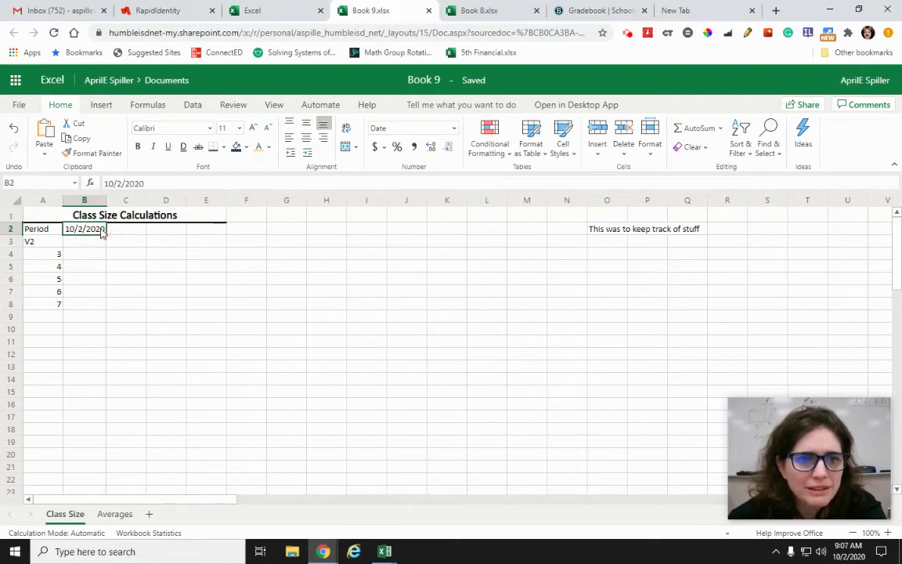
pyautogui.click(454, 128)
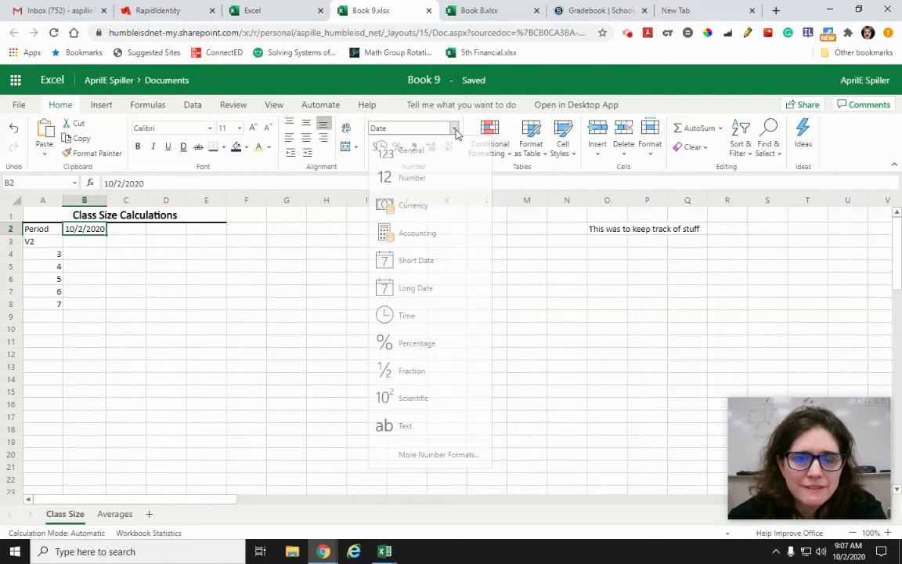
pyautogui.click(448, 268)
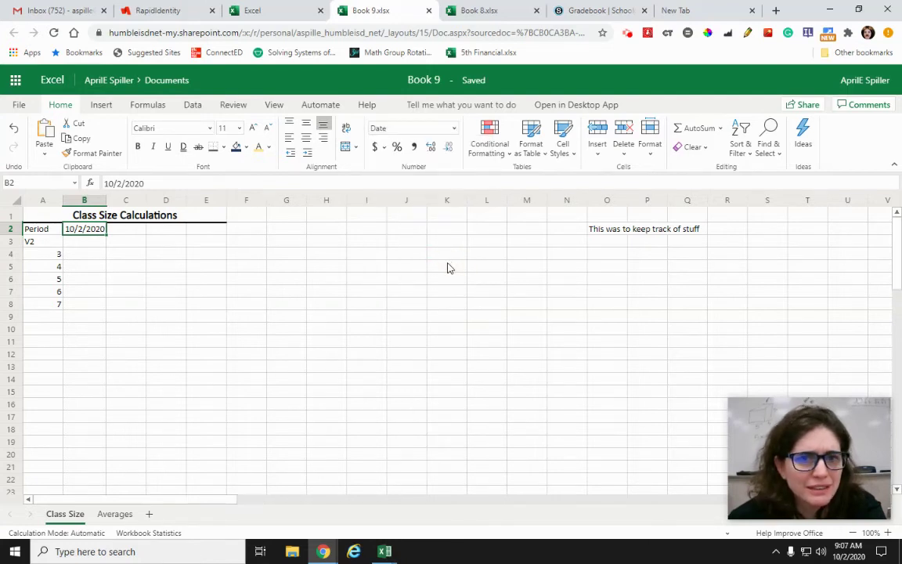
pyautogui.click(411, 128)
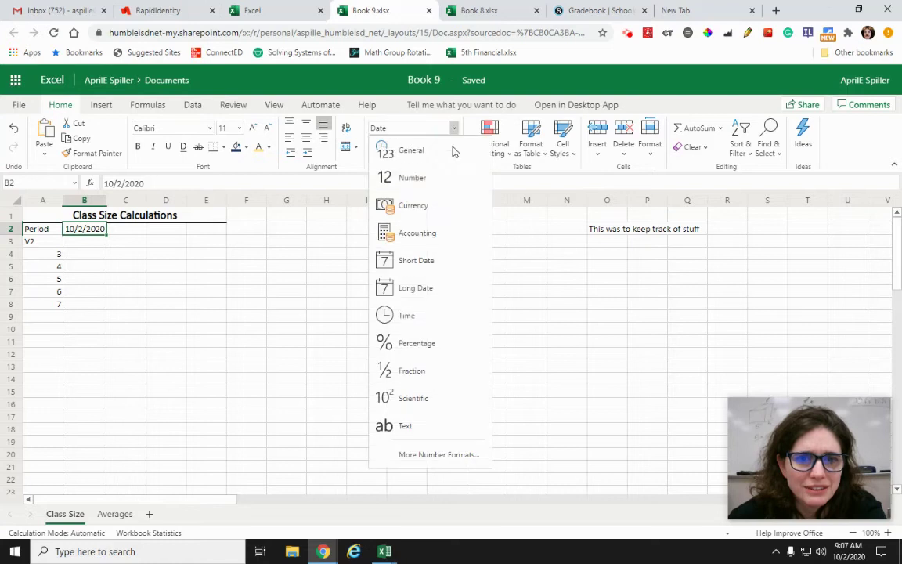
pyautogui.click(422, 289)
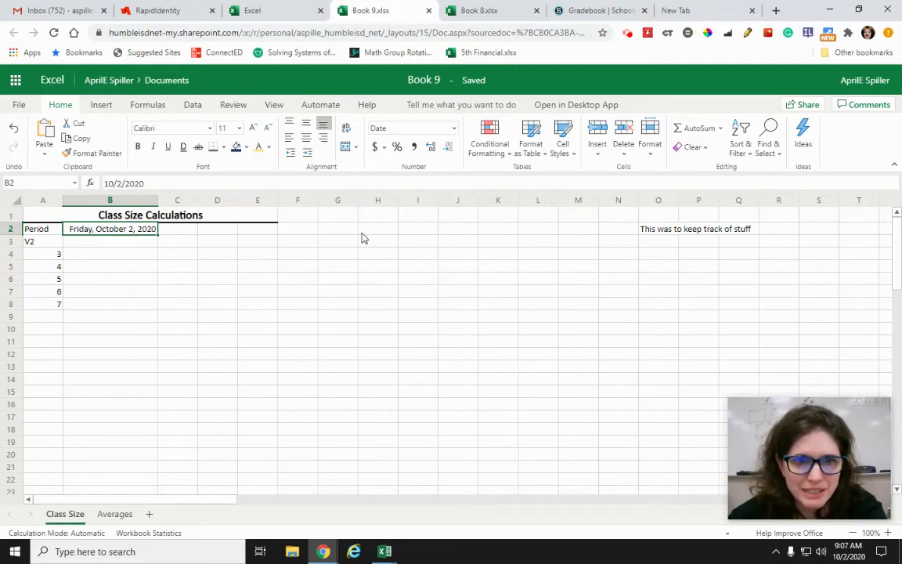
# Step: Switch B2 back to Short Date so it reads 10/2/2020
pyautogui.click(448, 127)
pyautogui.click(453, 130)
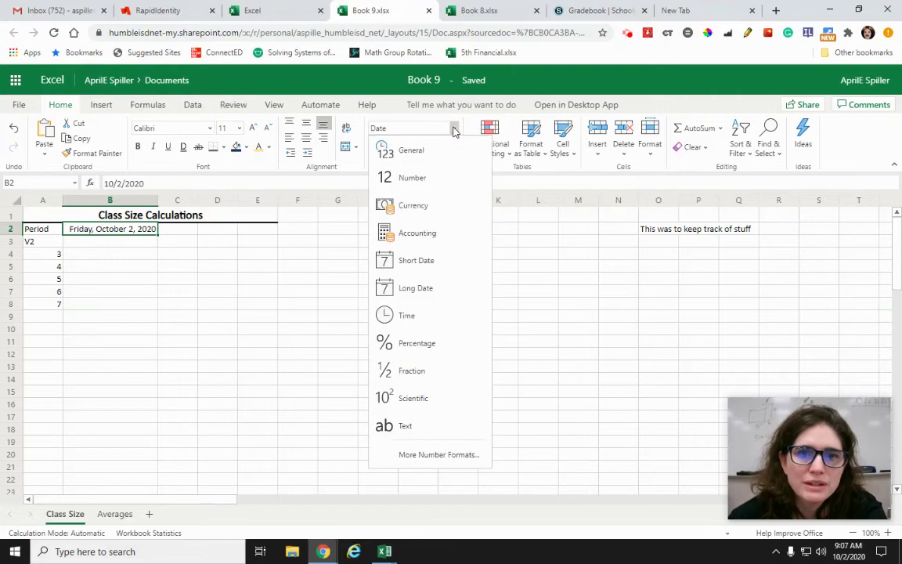
pyautogui.click(415, 261)
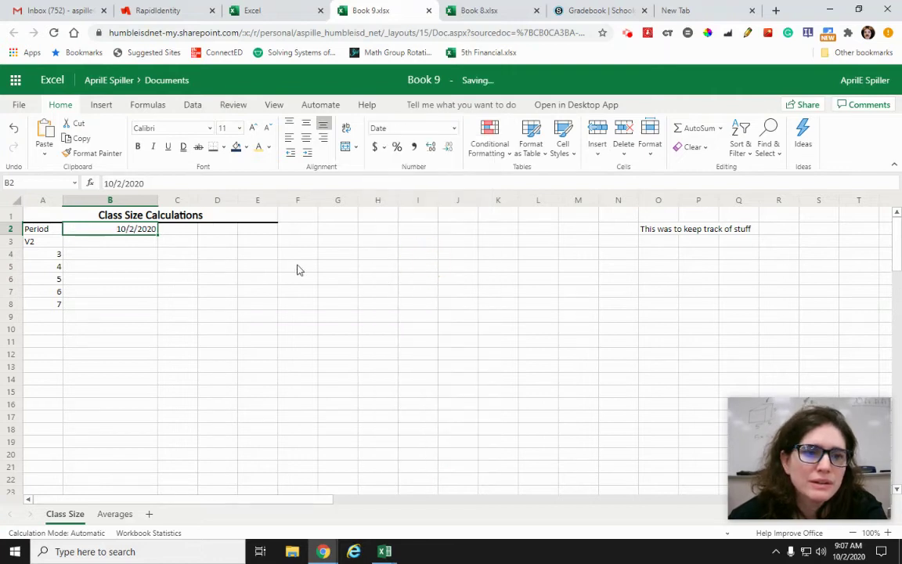
pyautogui.click(173, 325)
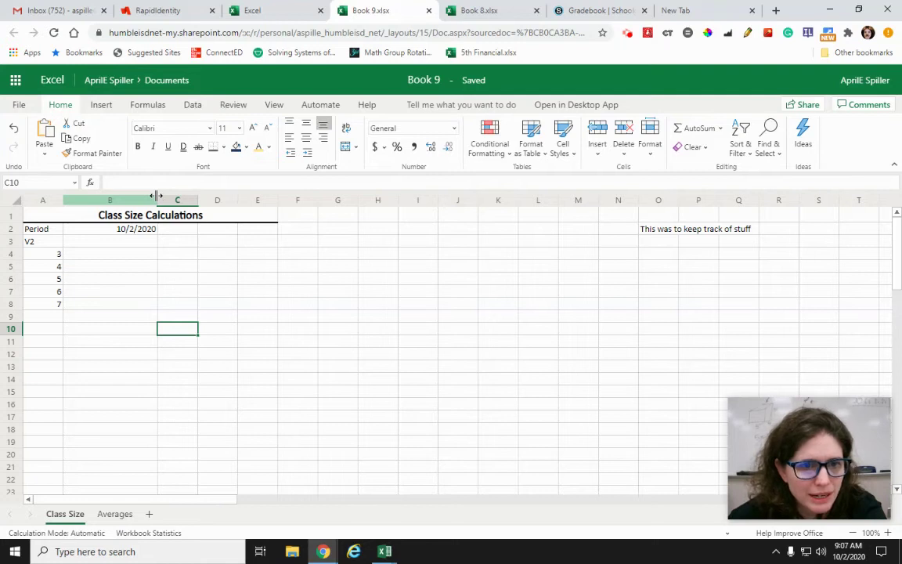
# Step: Narrow column B to fit the short date
pyautogui.moveTo(157, 196); pyautogui.dragTo(107, 195)
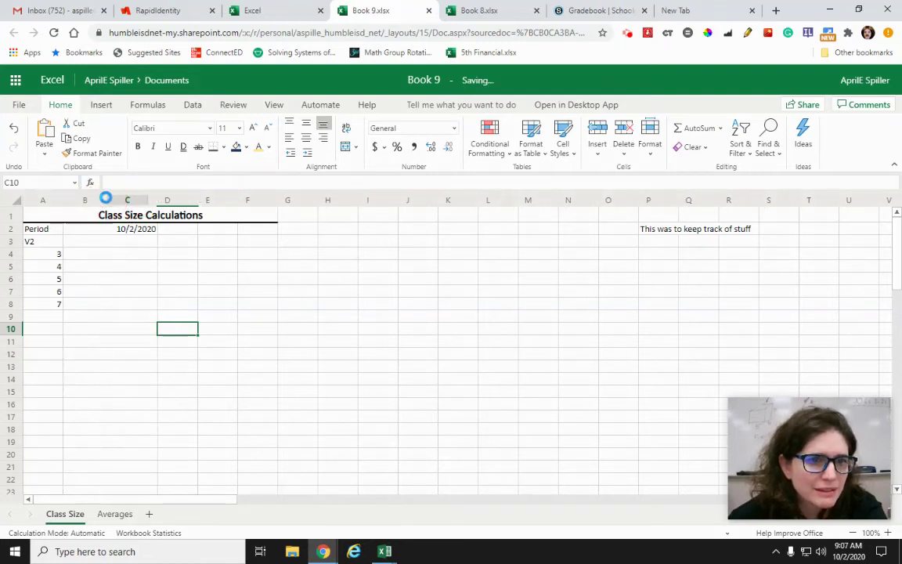
pyautogui.click(209, 317)
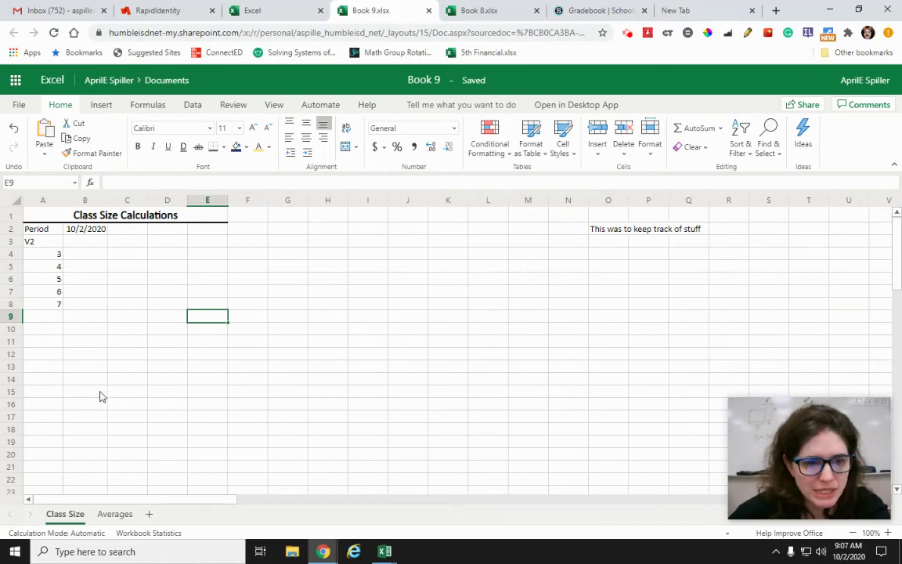
pyautogui.click(103, 244)
# Step: Centre and bold the period labels V2 through 7 in A3:A8
pyautogui.click(33, 246)
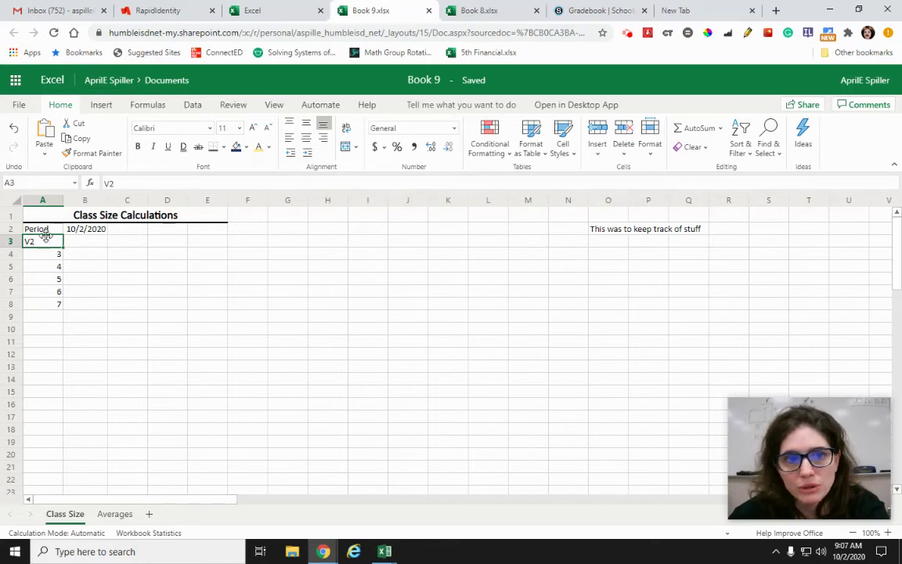
pyautogui.moveTo(46, 242); pyautogui.dragTo(45, 309)
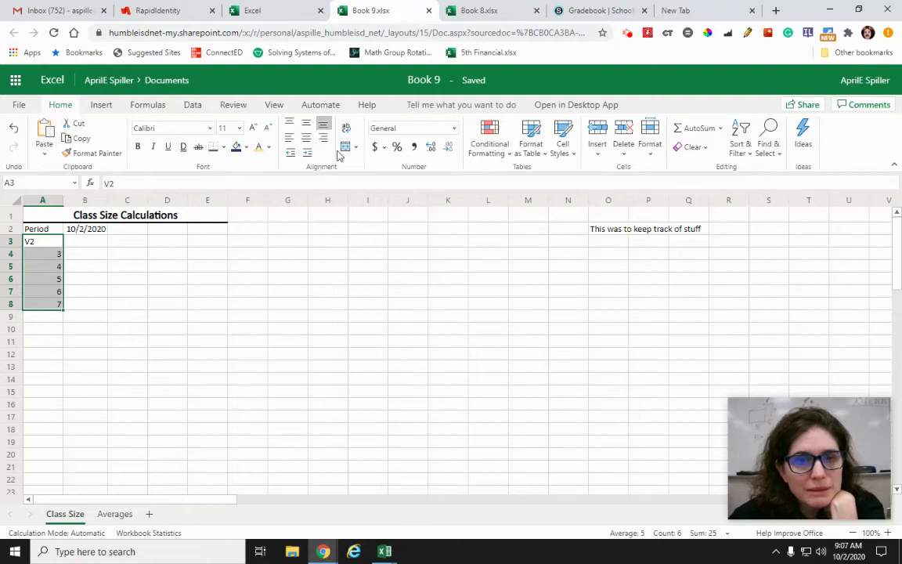
pyautogui.click(308, 141)
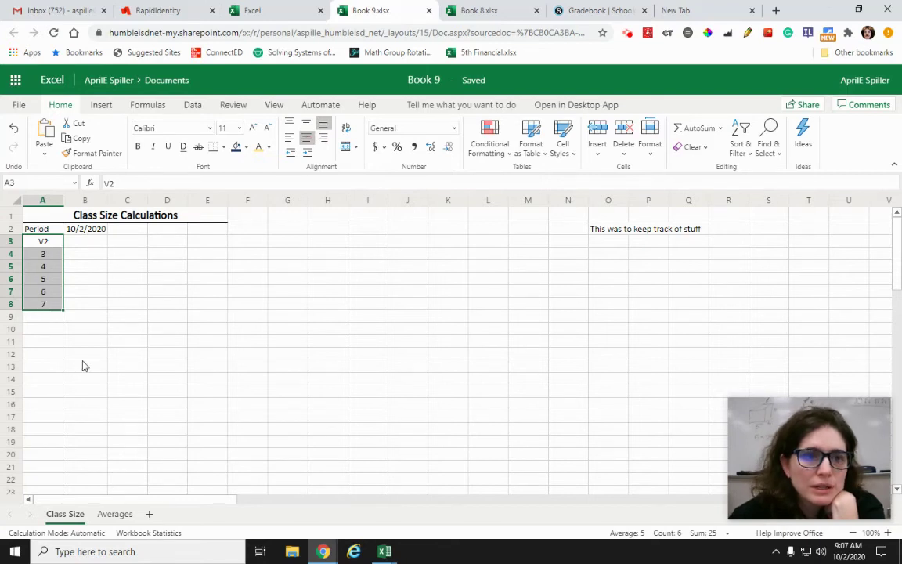
pyautogui.click(138, 150)
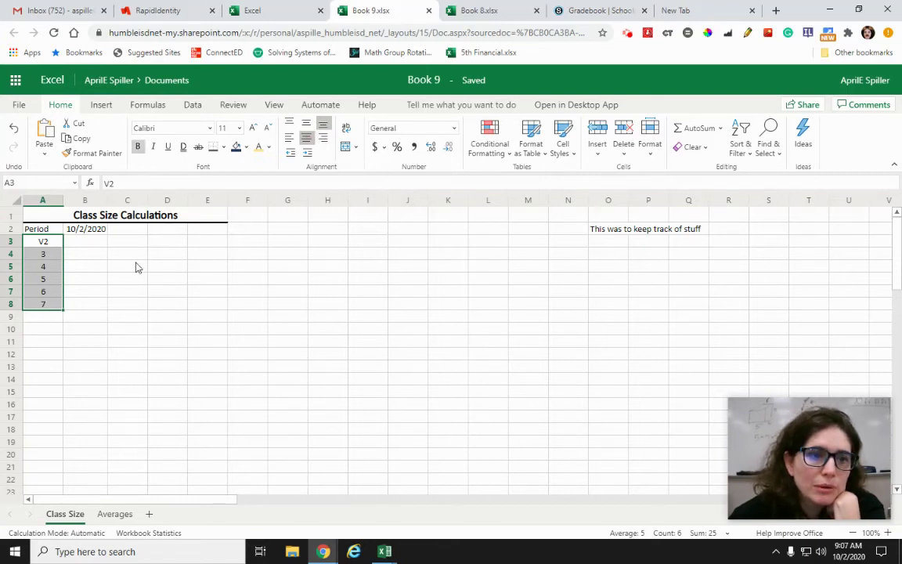
pyautogui.click(125, 411)
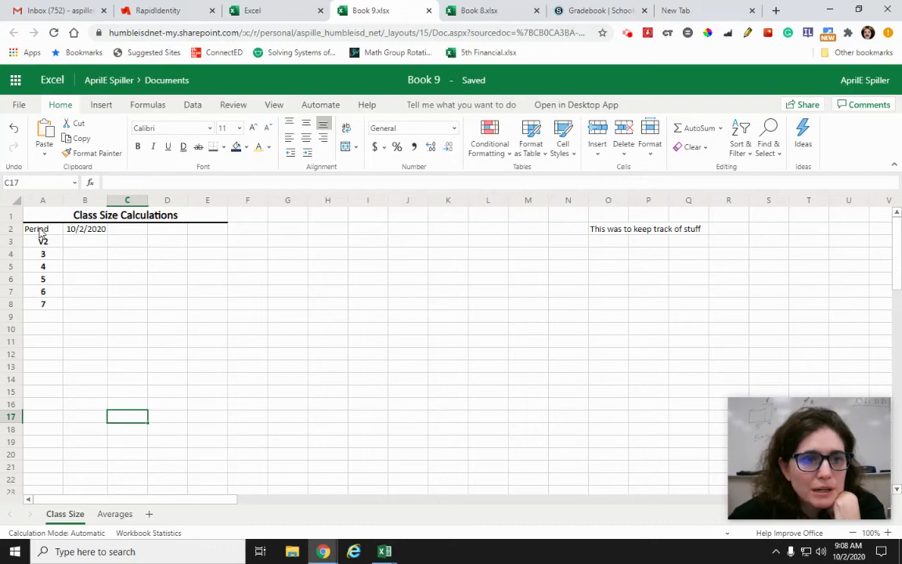
# Step: Make the row 2 headings A2:F2 bold
pyautogui.moveTo(40, 232); pyautogui.dragTo(245, 232)
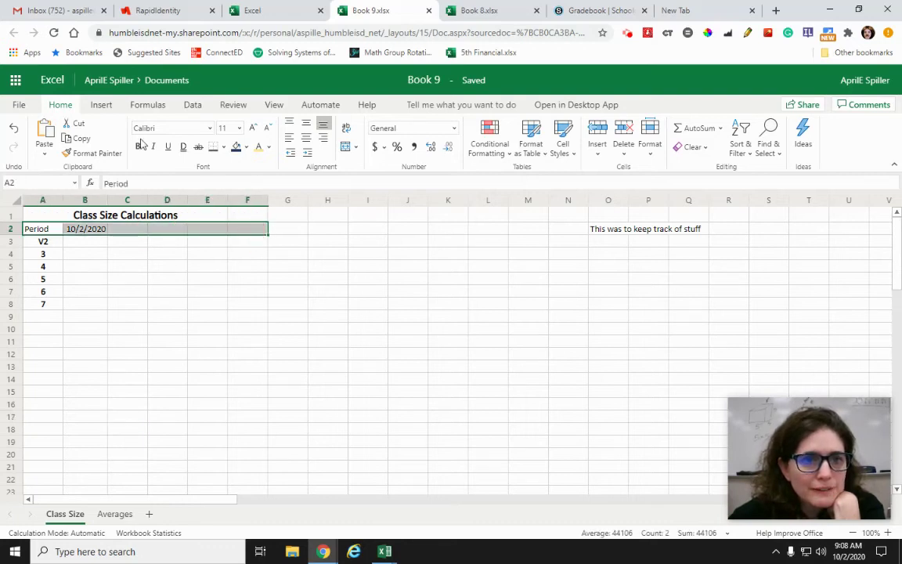
pyautogui.click(139, 145)
pyautogui.moveTo(278, 304); pyautogui.dragTo(278, 291)
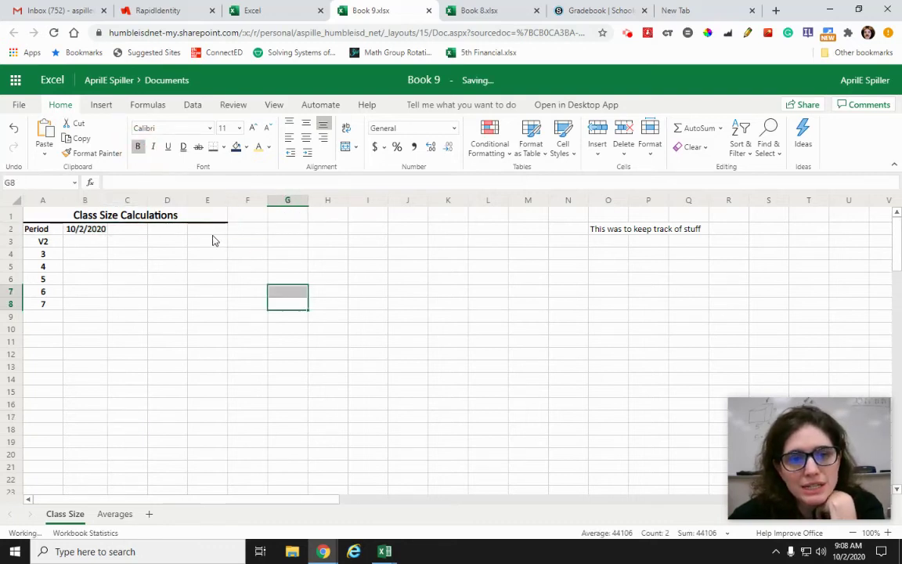
# Step: Enter the date 10/12/2020 in C2
pyautogui.click(131, 233)
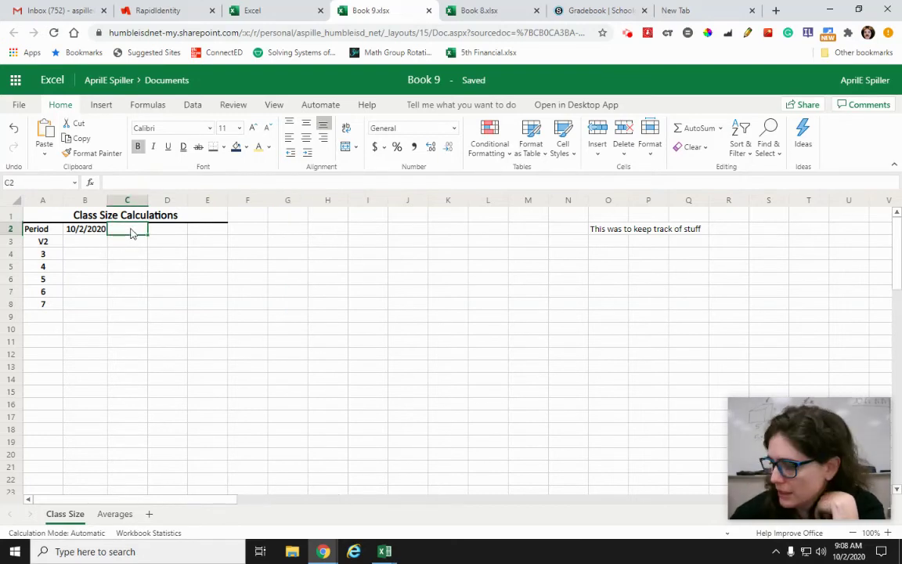
pyautogui.write('10/12')
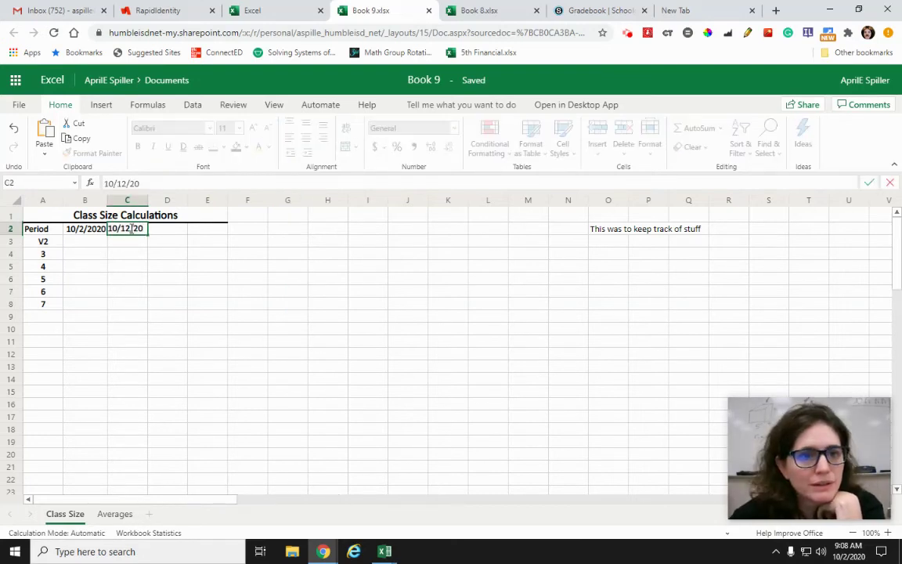
pyautogui.write('/20')
pyautogui.press('Return')
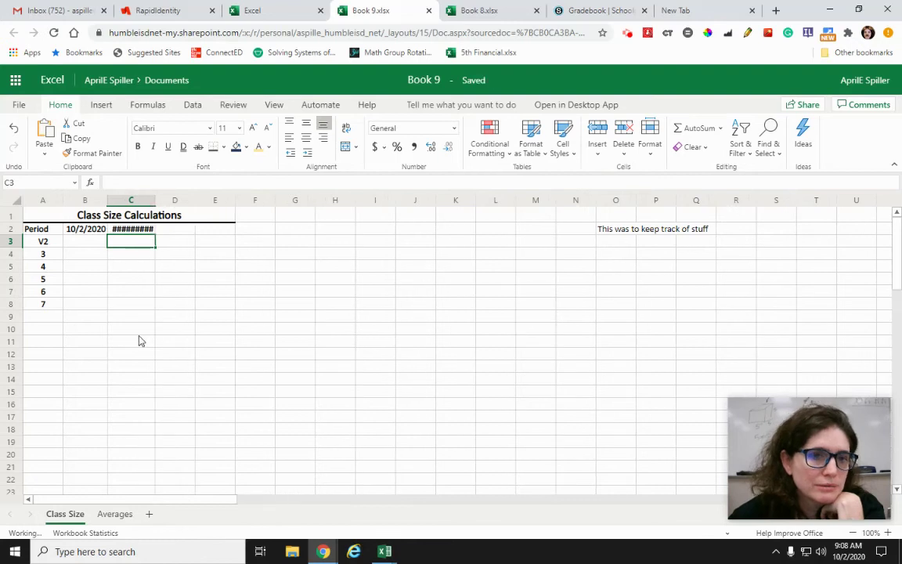
pyautogui.click(145, 229)
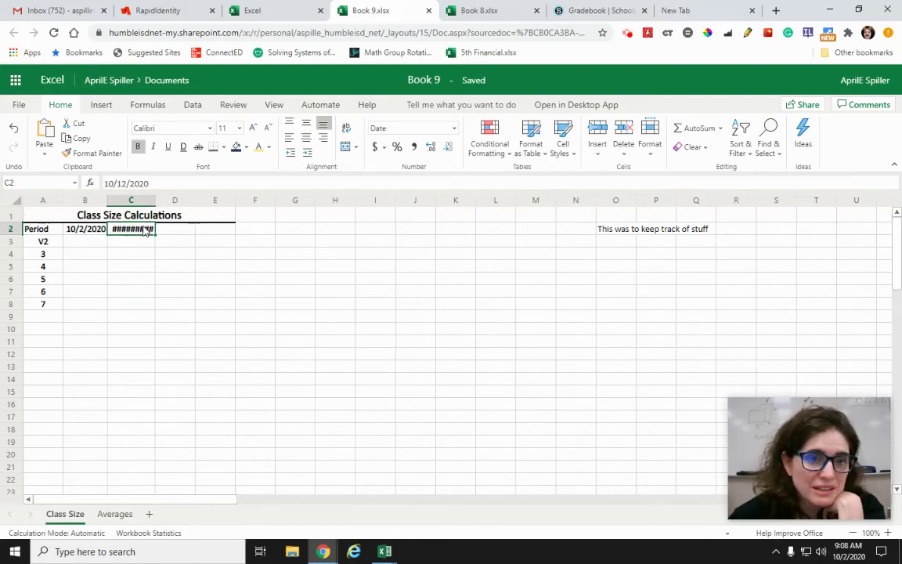
pyautogui.write('O')
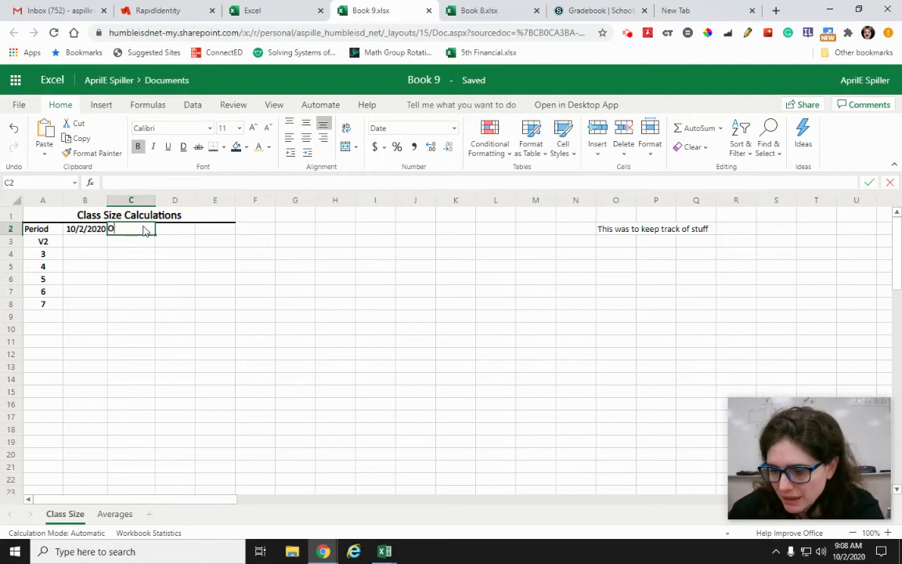
pyautogui.write('ct-12')
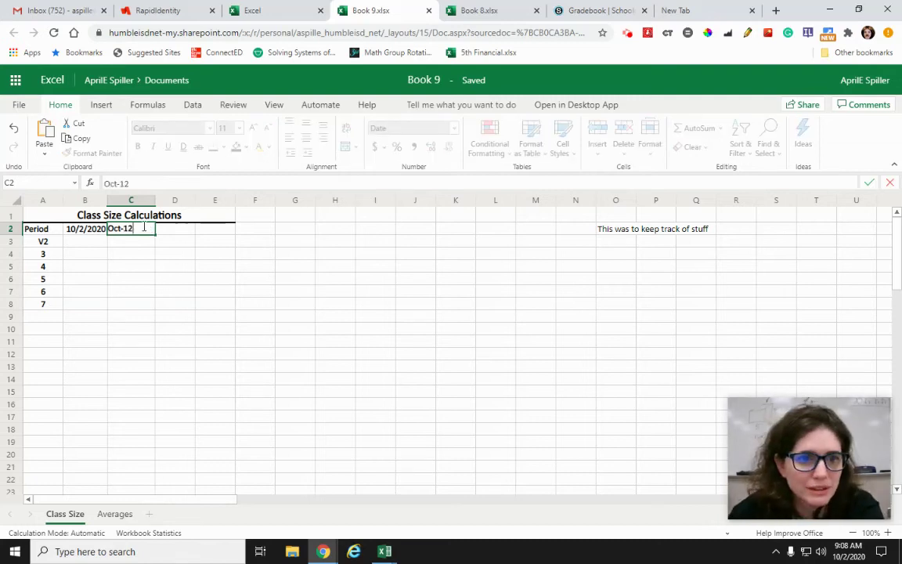
pyautogui.press('Return')
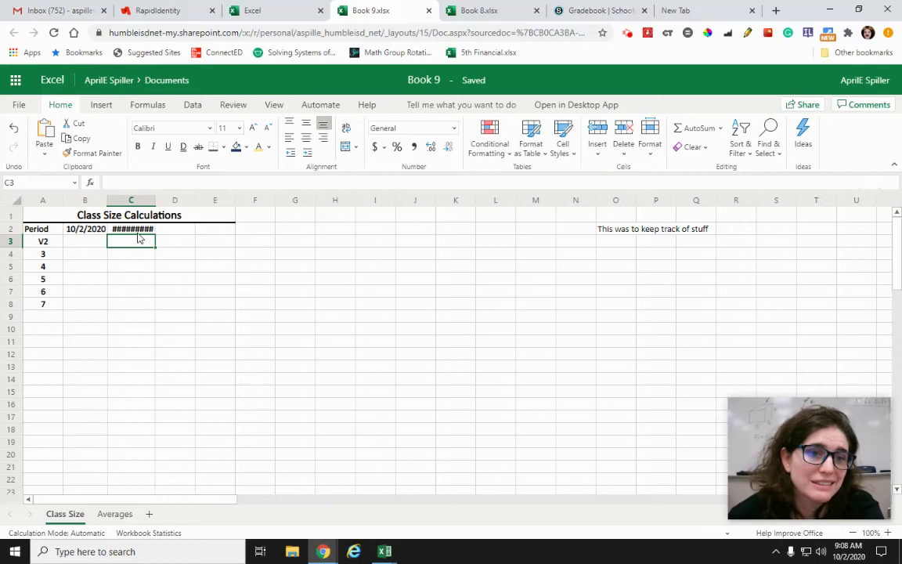
pyautogui.click(137, 230)
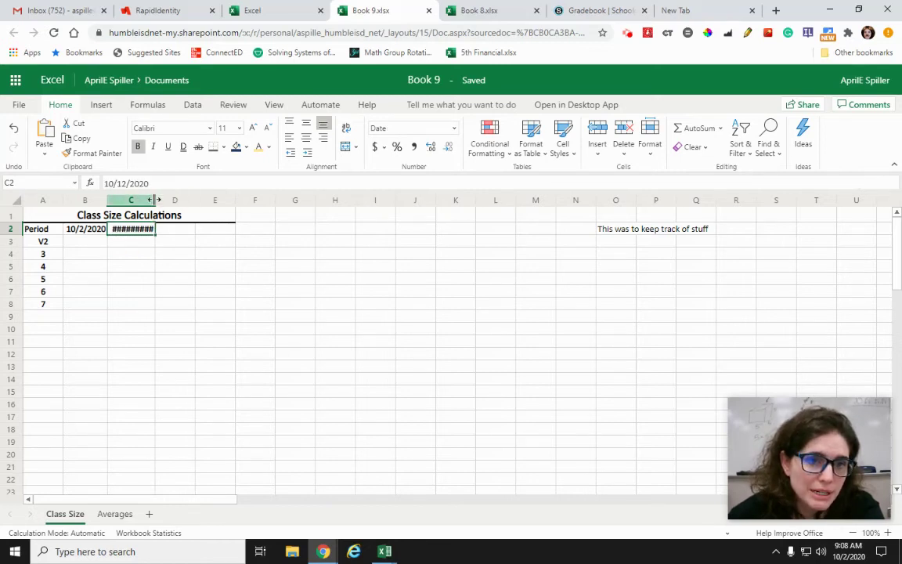
# Step: Widen columns C and D so the dates display fully
pyautogui.moveTo(155, 201); pyautogui.dragTo(164, 200)
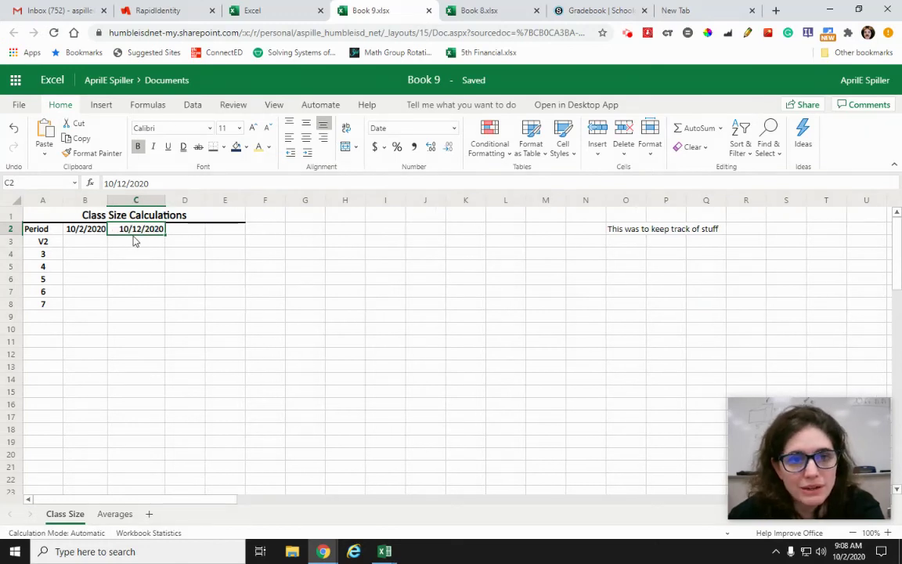
pyautogui.moveTo(205, 201); pyautogui.dragTo(215, 200)
pyautogui.click(266, 338)
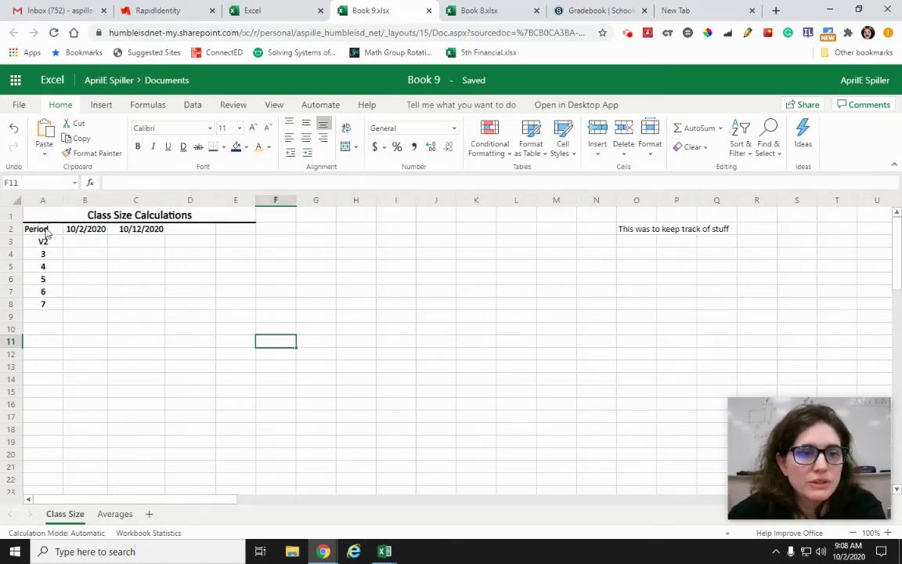
pyautogui.moveTo(45, 229); pyautogui.dragTo(231, 228)
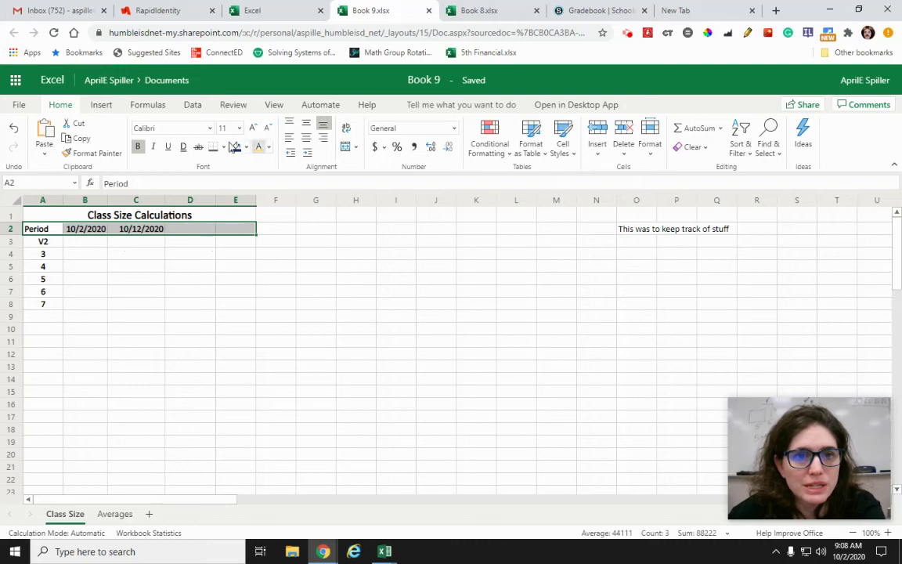
# Step: Add a bottom border under the header row A2:E2
pyautogui.click(224, 147)
pyautogui.click(235, 185)
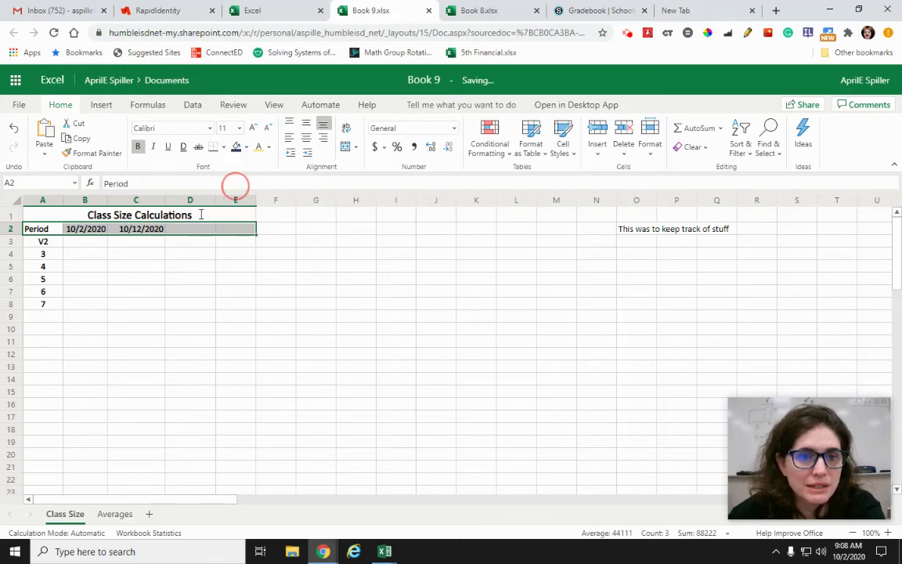
pyautogui.click(145, 318)
# Step: Add a right border beside the period labels in A3:A8
pyautogui.moveTo(45, 242); pyautogui.dragTo(43, 304)
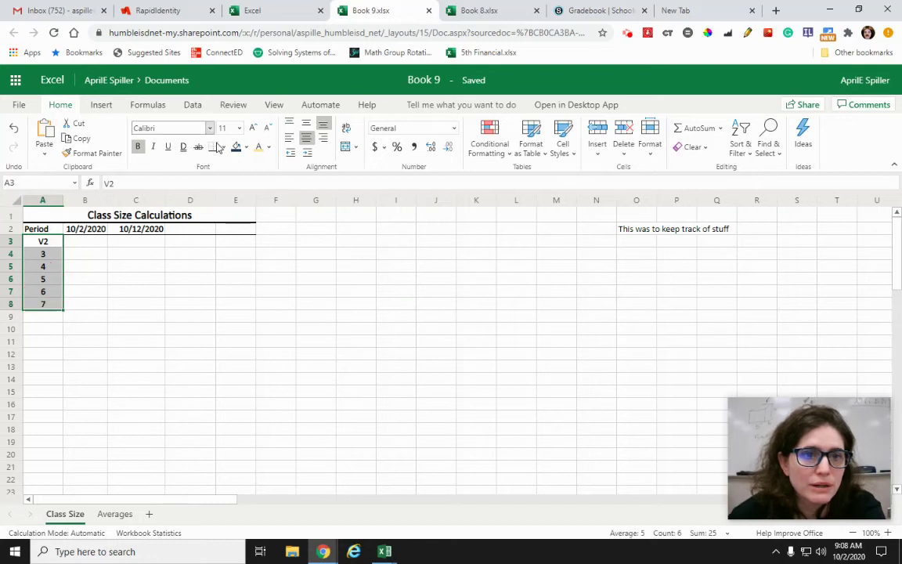
pyautogui.click(223, 147)
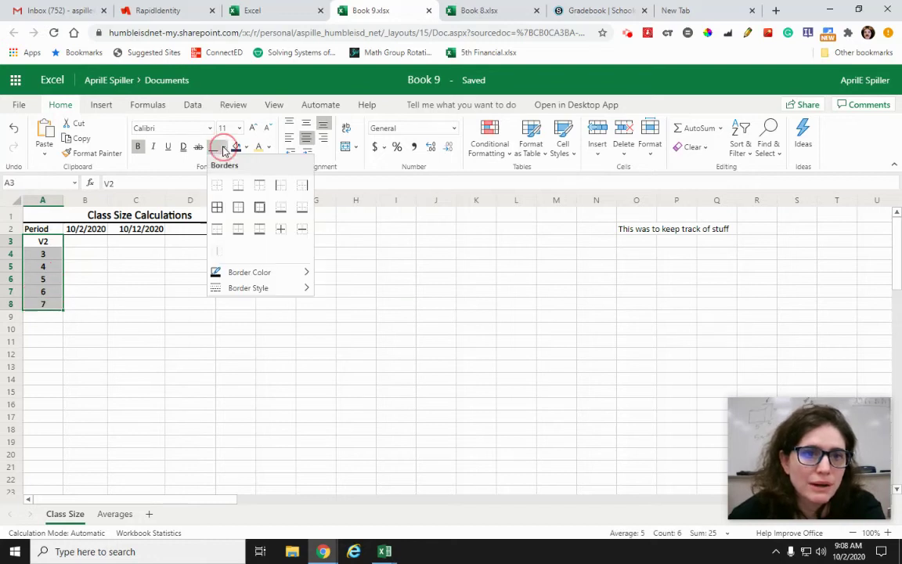
pyautogui.click(302, 185)
pyautogui.click(194, 393)
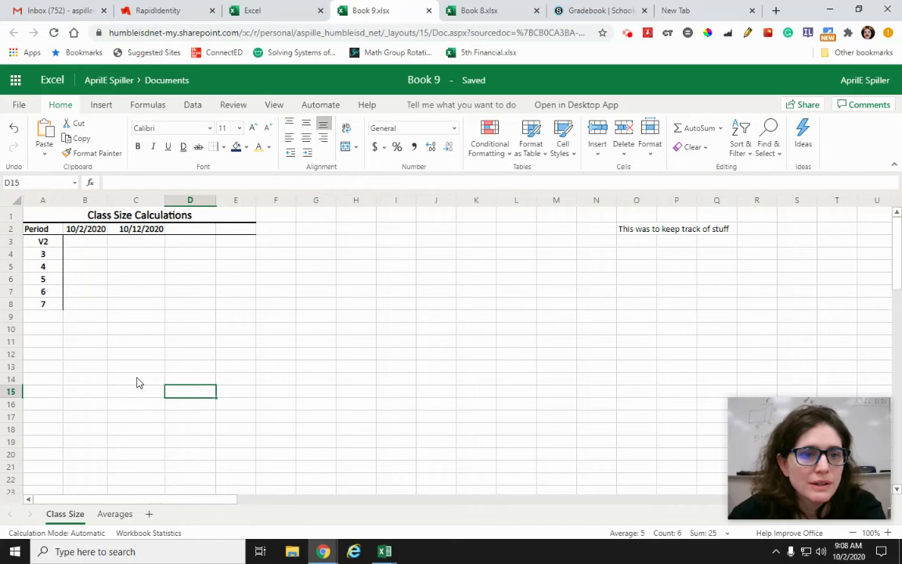
pyautogui.click(49, 317)
# Step: Enter 'Total' in A9 and make it bold and centred
pyautogui.write('Total')
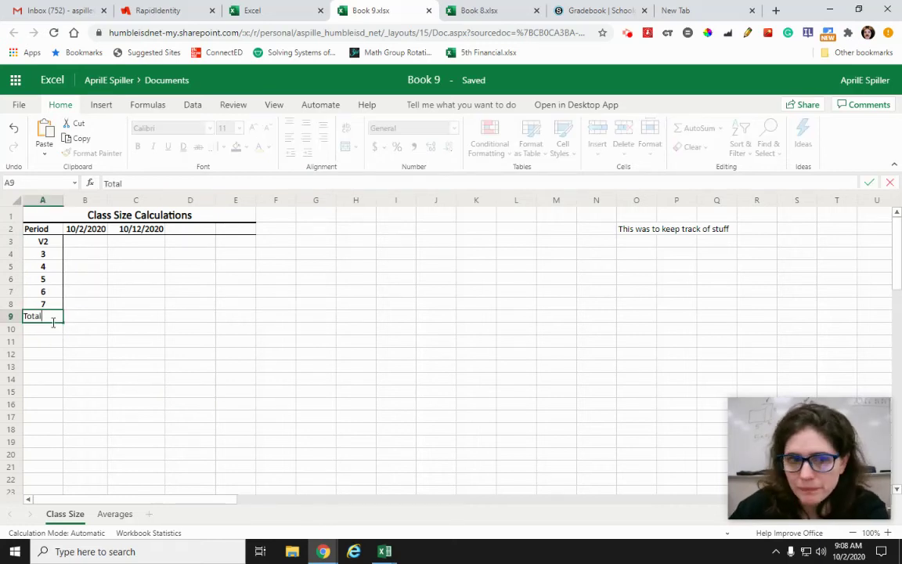
pyautogui.click(55, 342)
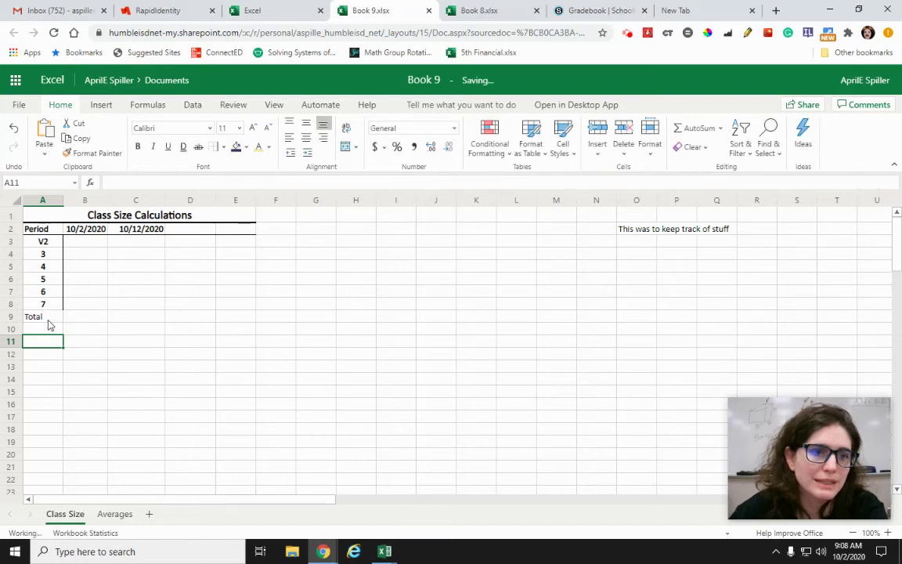
pyautogui.click(47, 317)
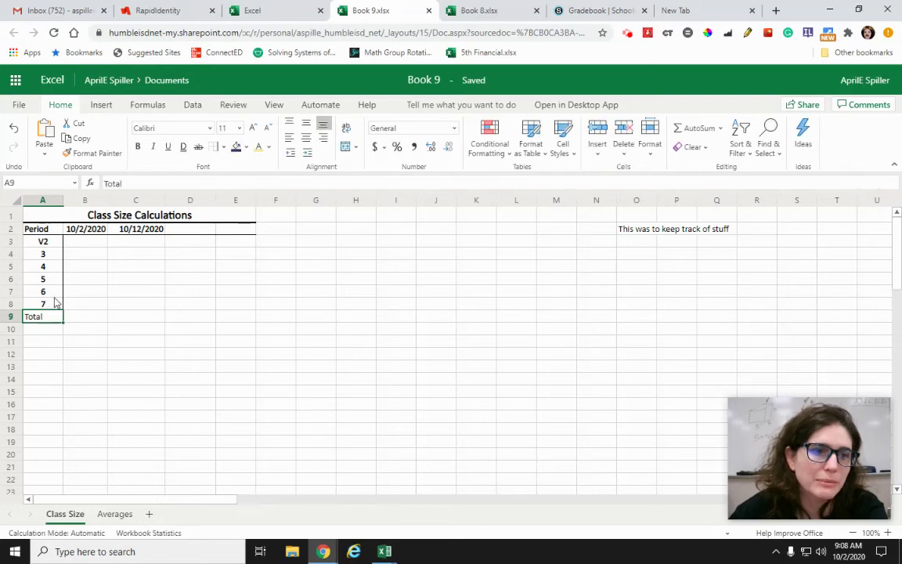
pyautogui.click(138, 147)
pyautogui.click(310, 140)
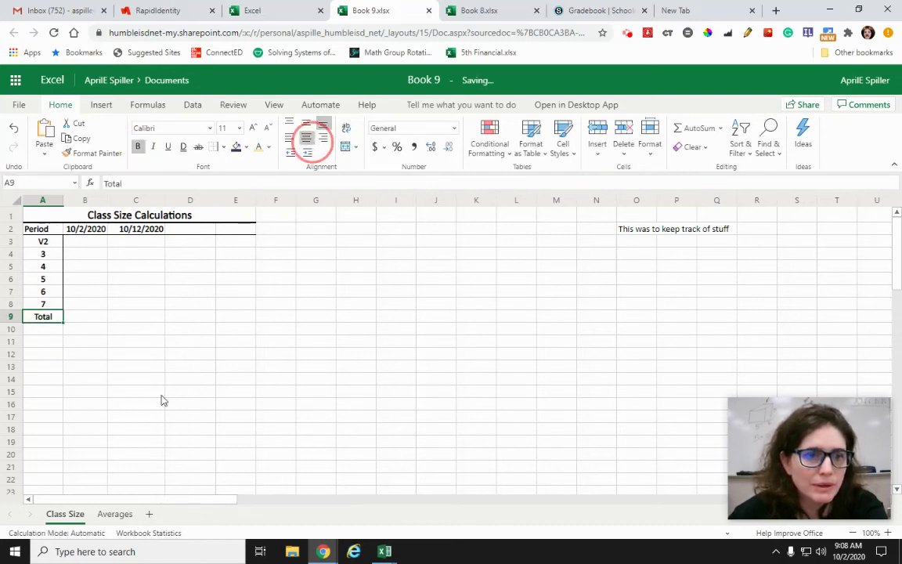
# Step: Put a thick bottom border under row 8 across A8:E8
pyautogui.moveTo(41, 305); pyautogui.dragTo(251, 308)
pyautogui.click(224, 148)
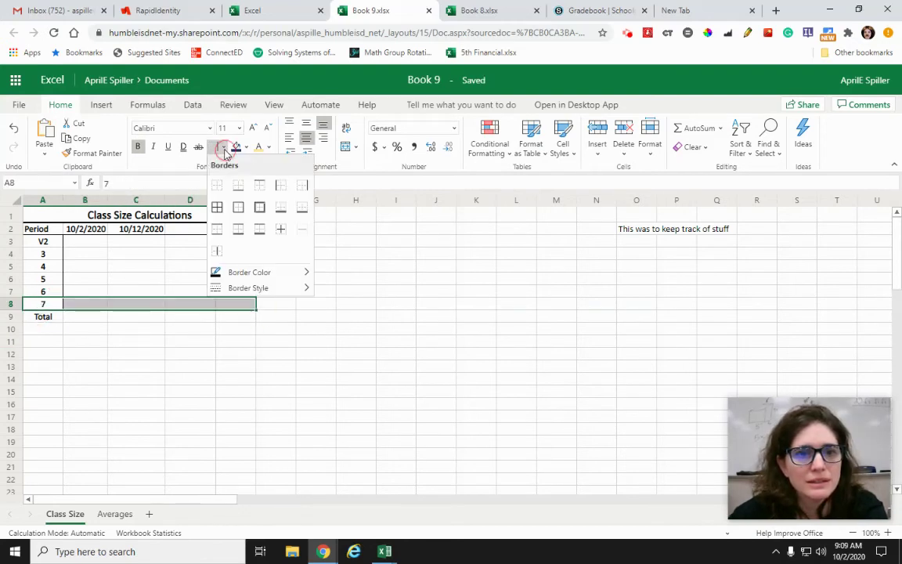
pyautogui.click(300, 213)
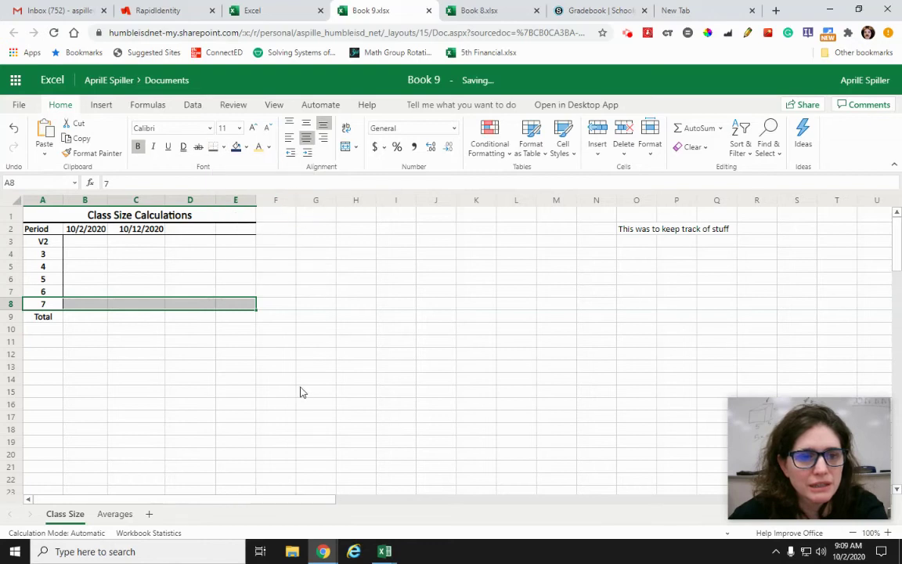
pyautogui.click(289, 379)
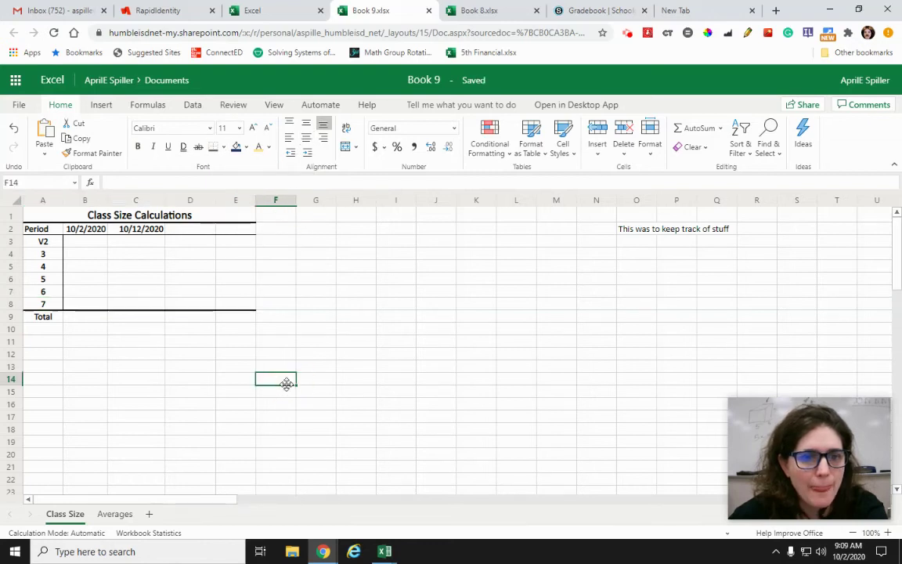
pyautogui.click(91, 243)
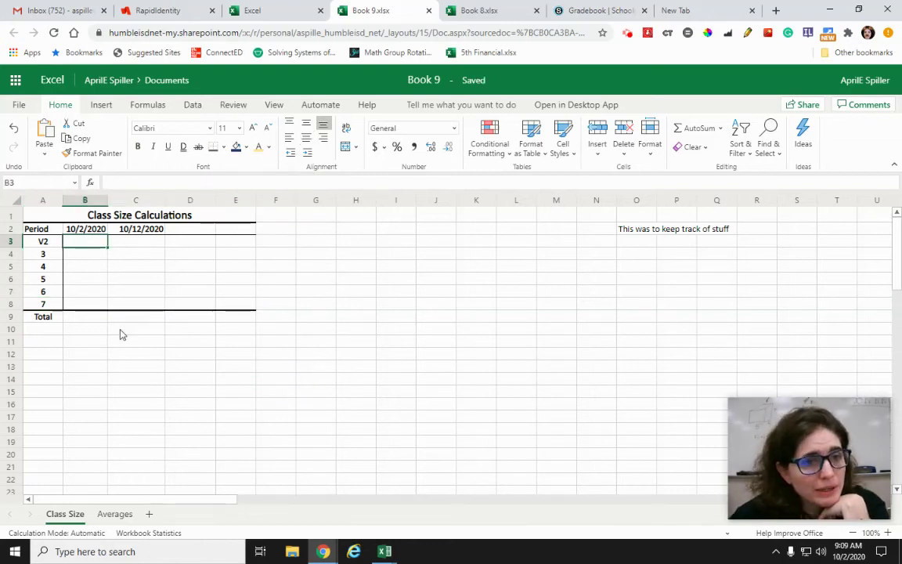
# Step: Enter class counts 118, 19, 20, 15, 22 and 13 in B3:B8
pyautogui.write('118')
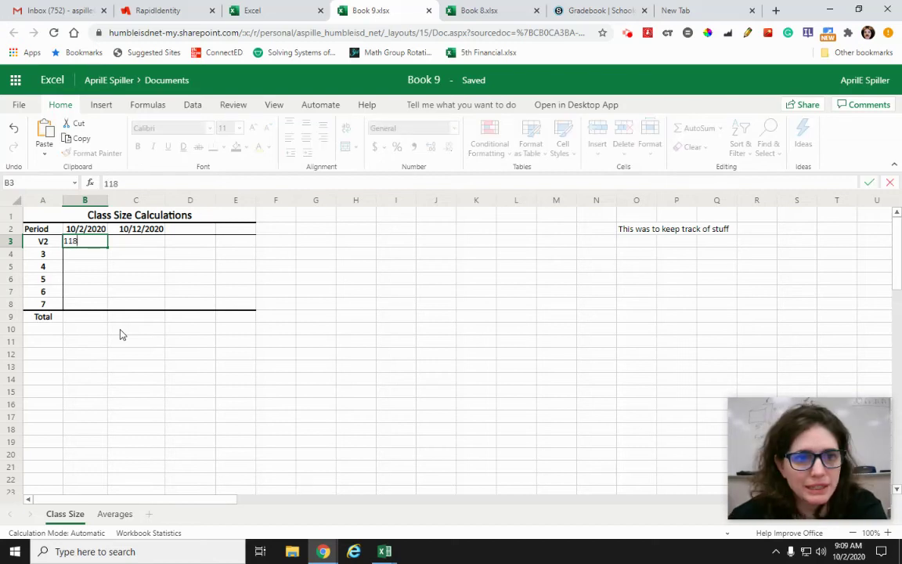
pyautogui.press('Return')
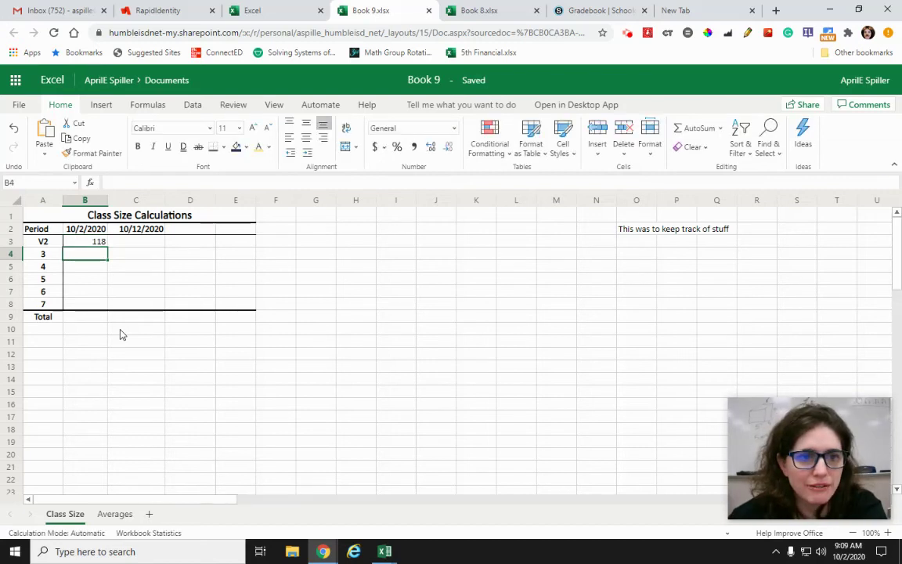
pyautogui.write('19')
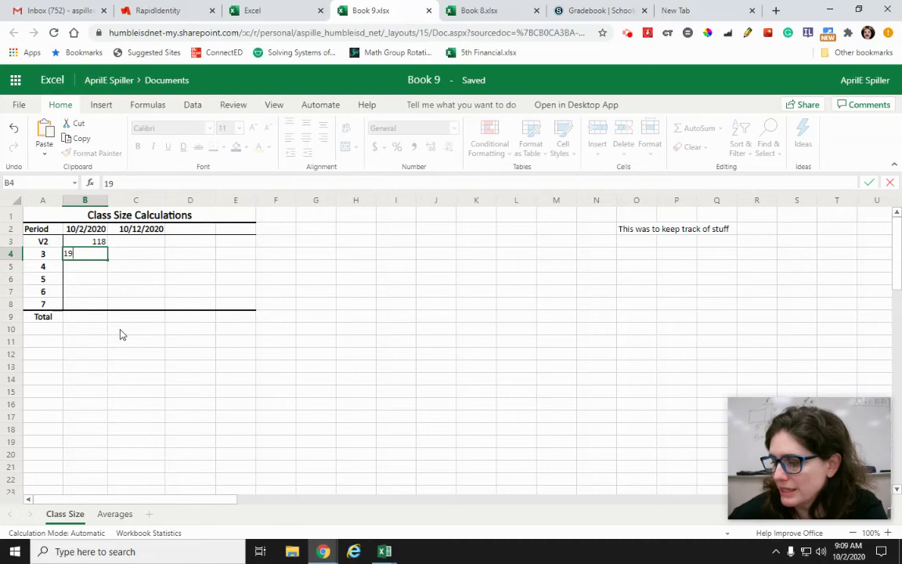
pyautogui.press('Return')
pyautogui.write('20')
pyautogui.press('Return')
pyautogui.write('15')
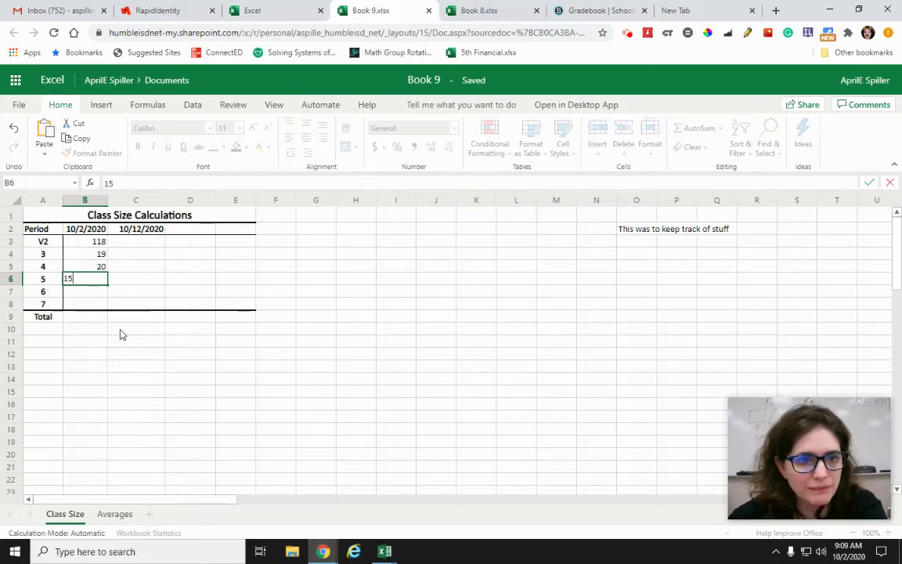
pyautogui.press('Return')
pyautogui.write('22')
pyautogui.press('Return')
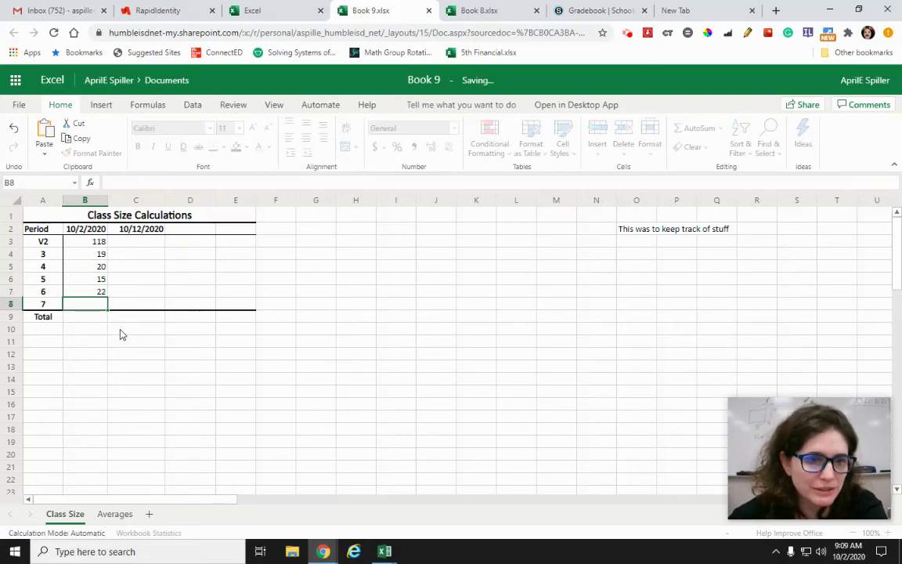
pyautogui.write('13')
pyautogui.click(99, 366)
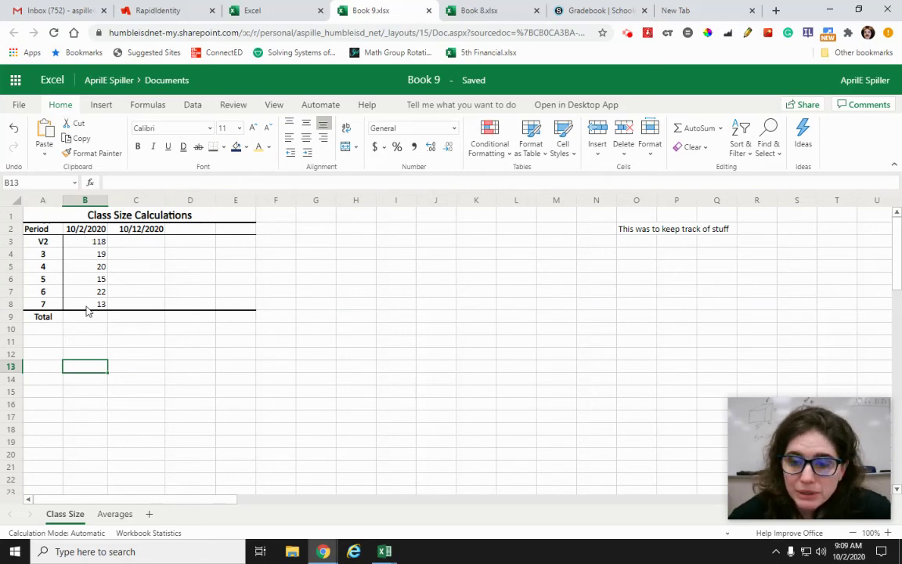
pyautogui.click(83, 317)
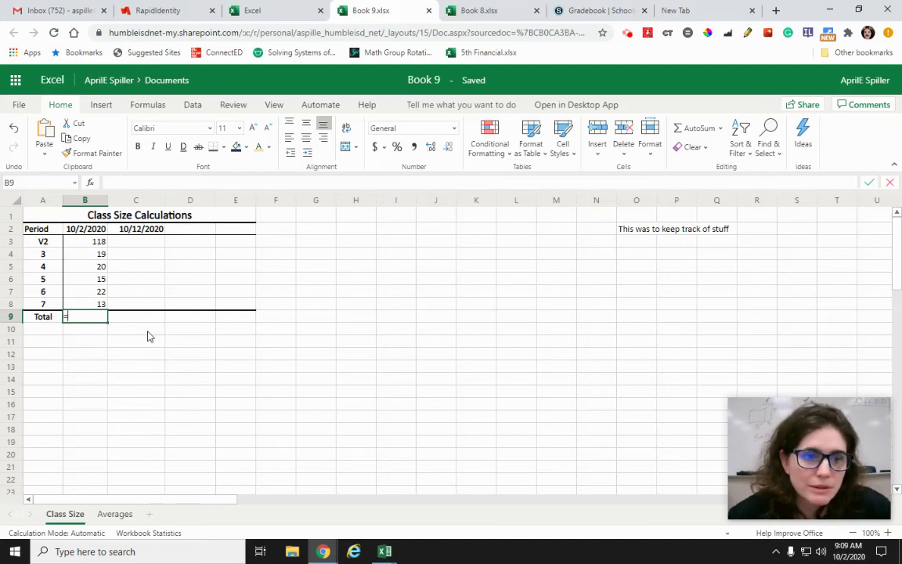
# Step: Build =B3+B4+B5+B6+ in B9, then erase it back to just =
pyautogui.write('=')
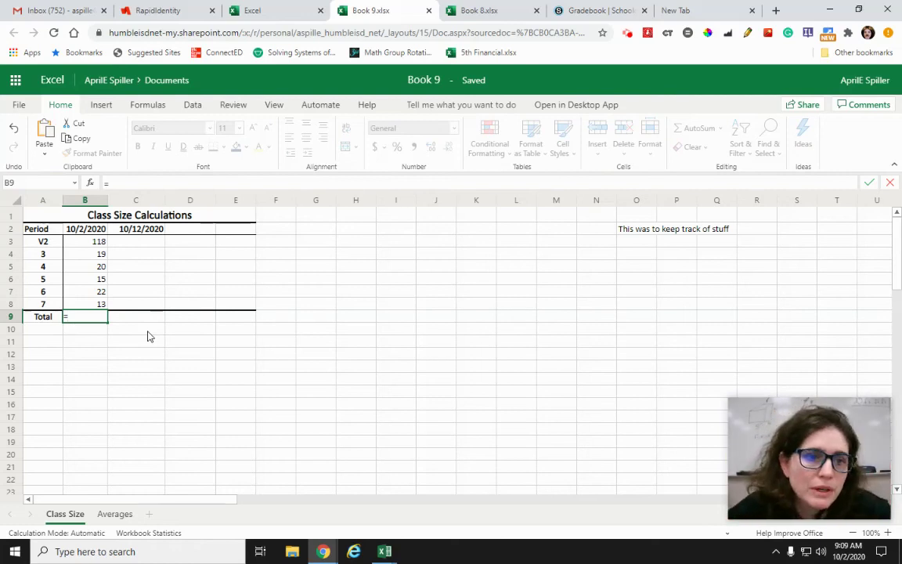
pyautogui.click(86, 244)
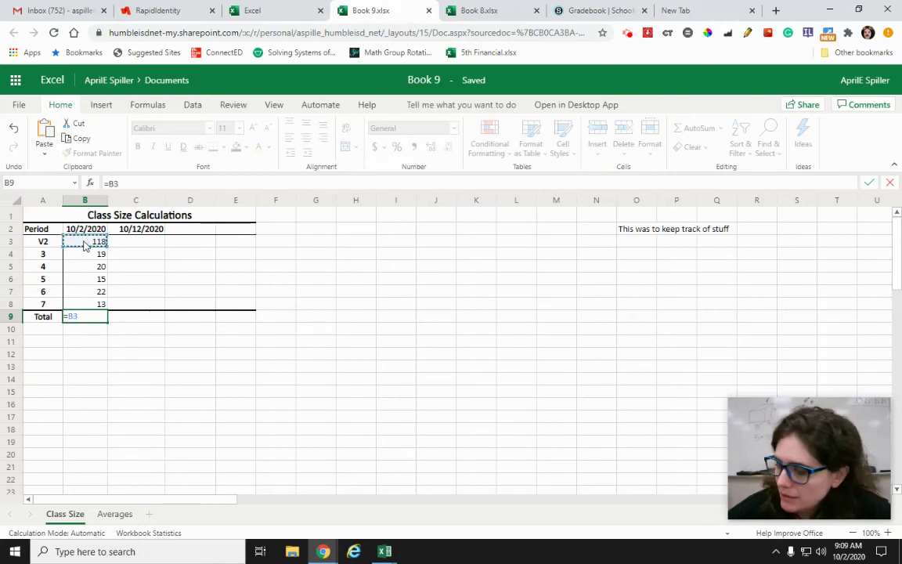
pyautogui.write('+')
pyautogui.click(85, 256)
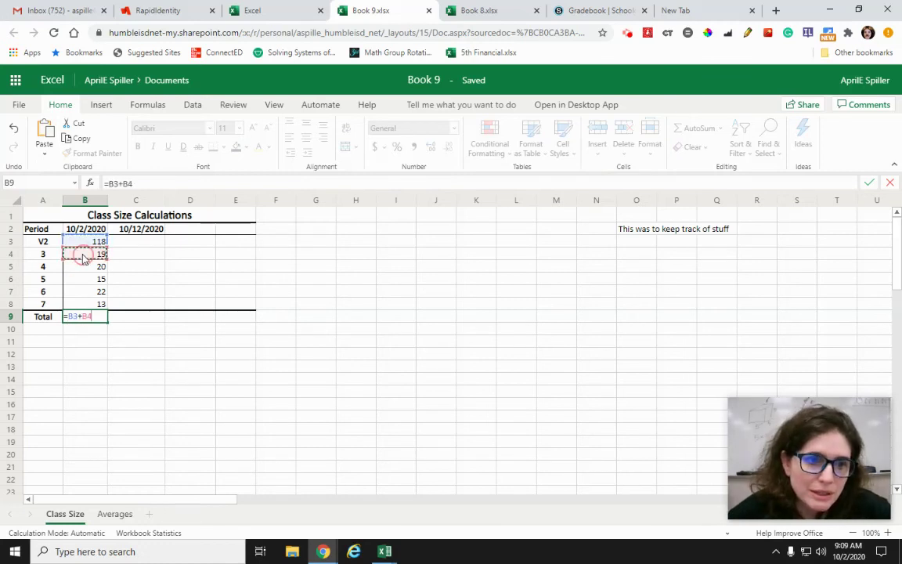
pyautogui.write('+')
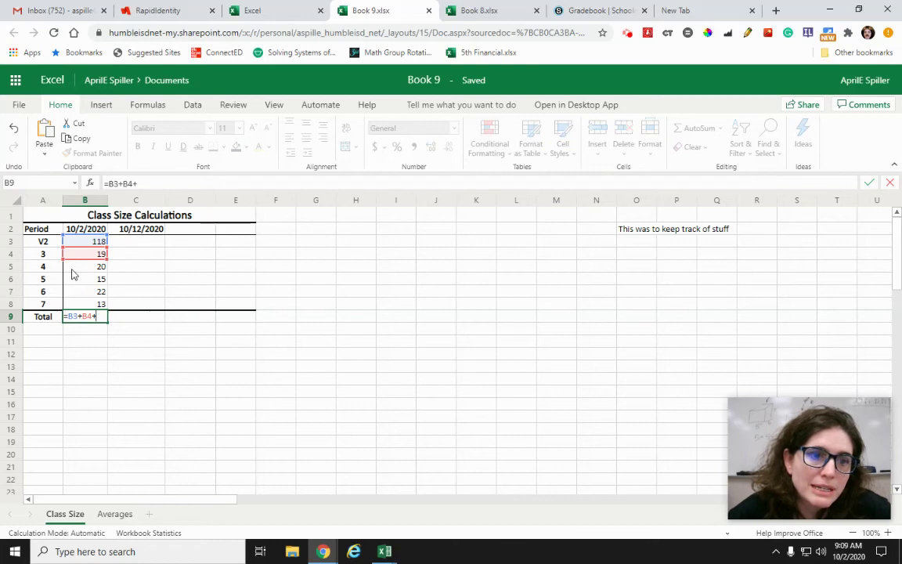
pyautogui.click(72, 270)
pyautogui.write('+')
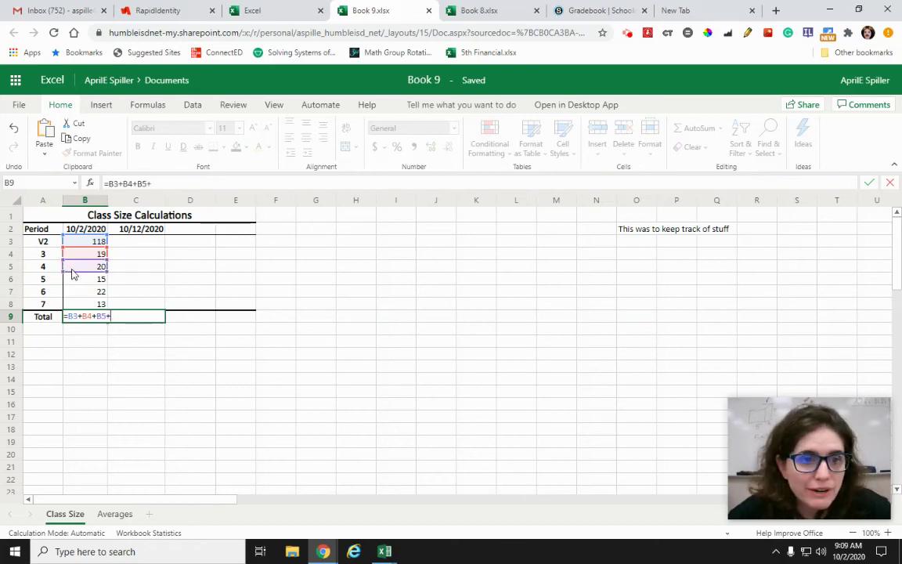
pyautogui.click(81, 282)
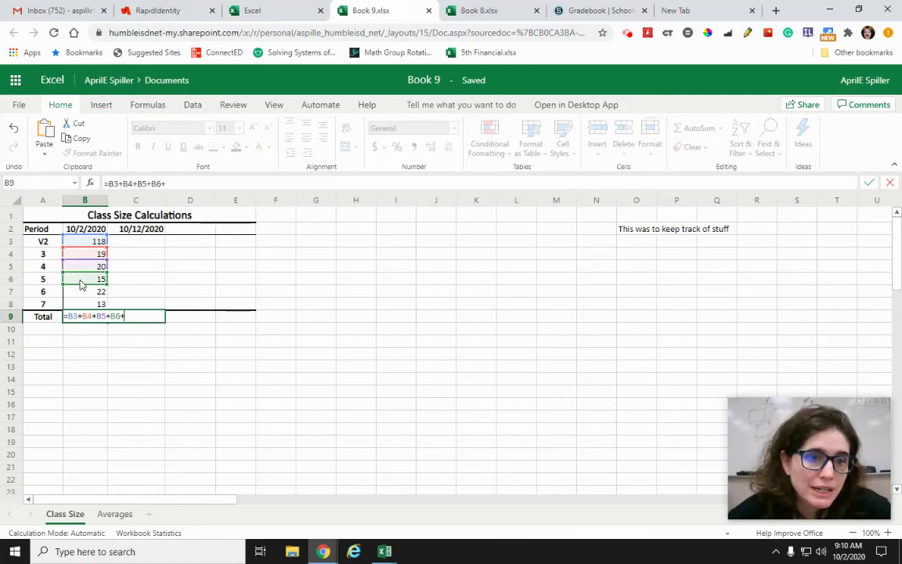
pyautogui.write('+')
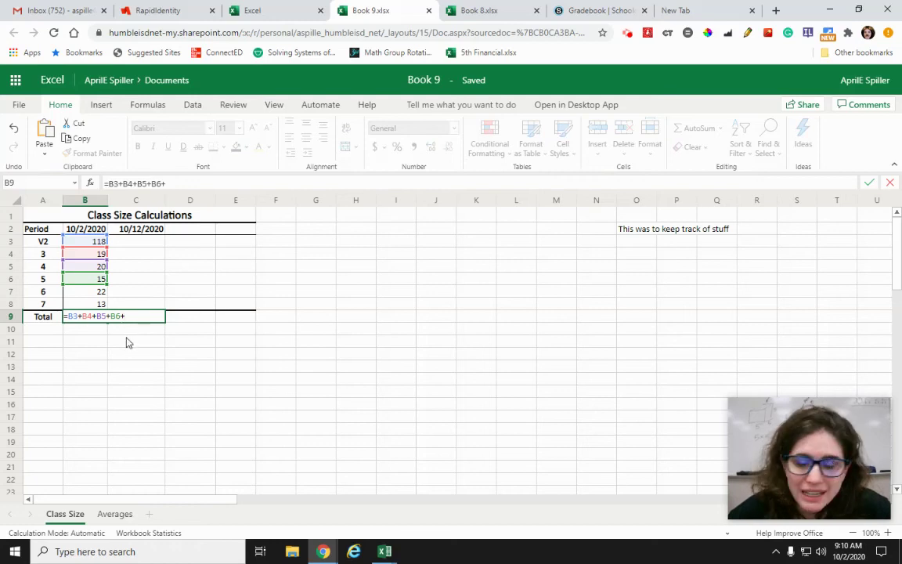
pyautogui.press('BackSpace')
pyautogui.press('BackSpace')
pyautogui.press('BackSpace')
pyautogui.press('BackSpace')
pyautogui.press('BackSpace')
pyautogui.press('BackSpace')
pyautogui.press('BackSpace')
pyautogui.press('BackSpace')
pyautogui.press('BackSpace')
pyautogui.press('BackSpace')
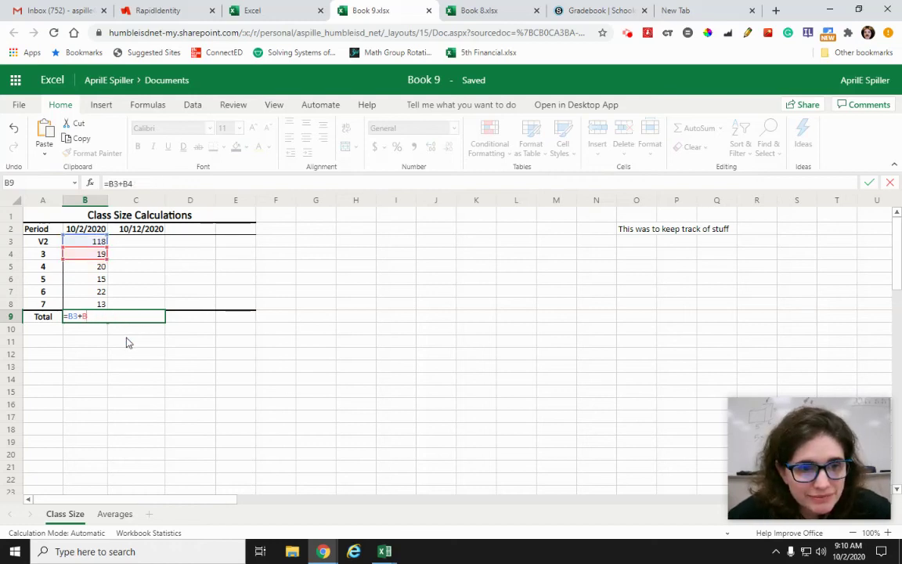
pyautogui.press('BackSpace')
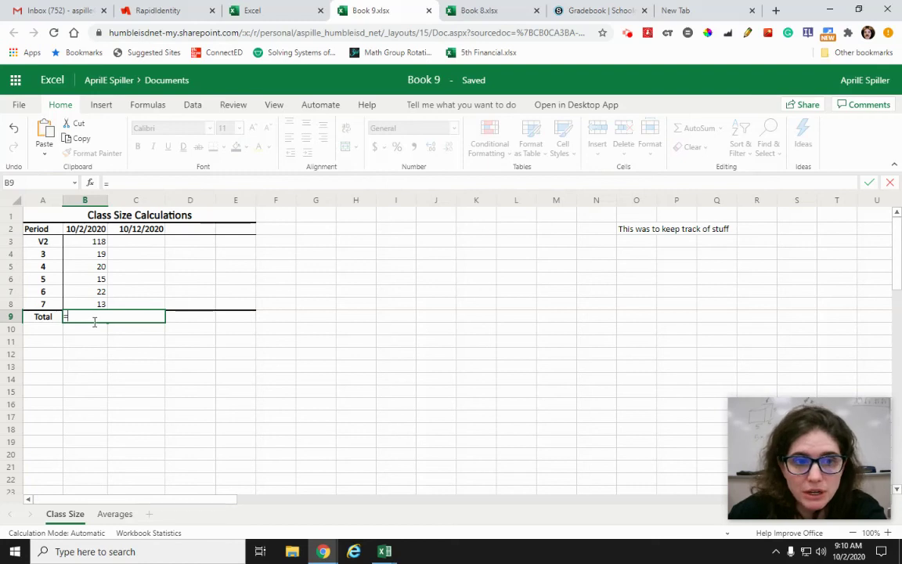
# Step: Complete B9 as =sum(B3:B8), giving a total of 207
pyautogui.write('um')
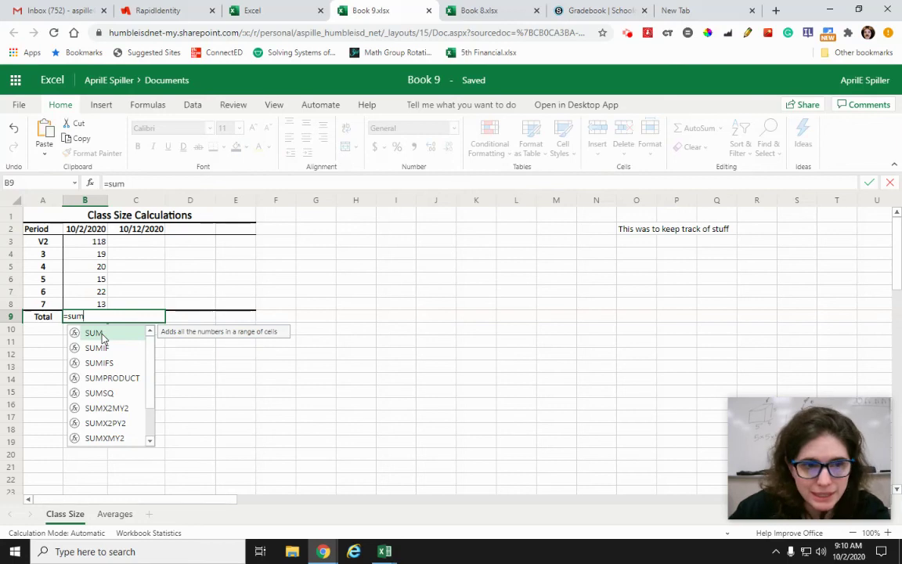
pyautogui.write('(')
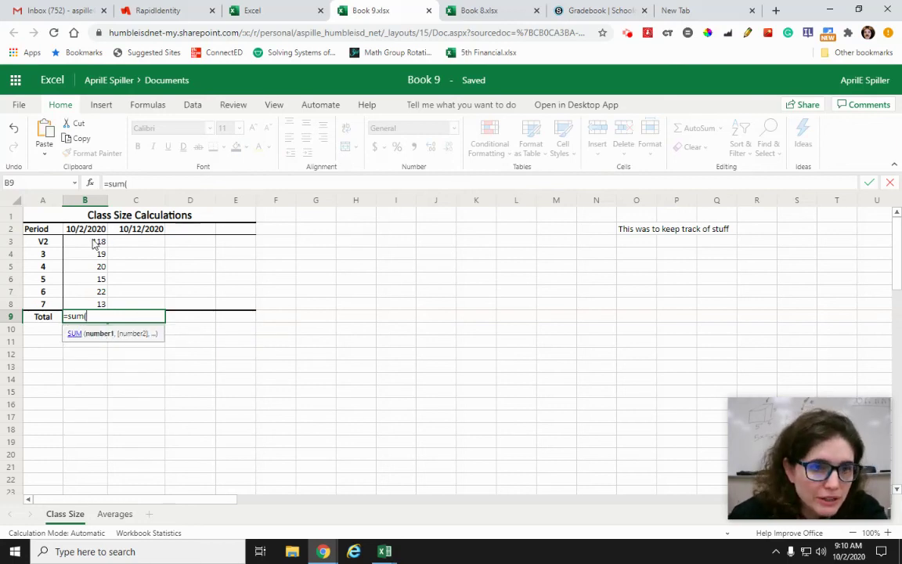
pyautogui.moveTo(85, 245); pyautogui.dragTo(83, 307)
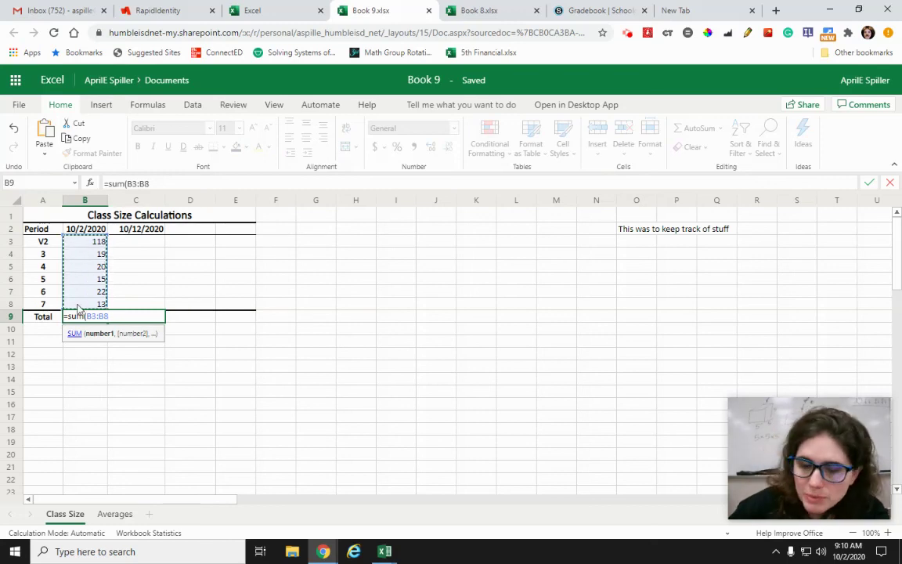
pyautogui.write(')')
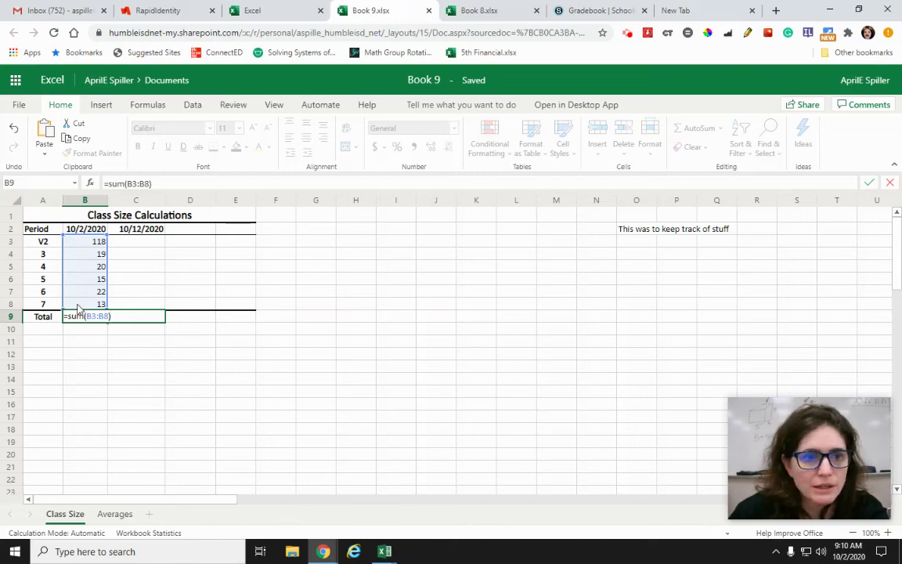
pyautogui.press('Return')
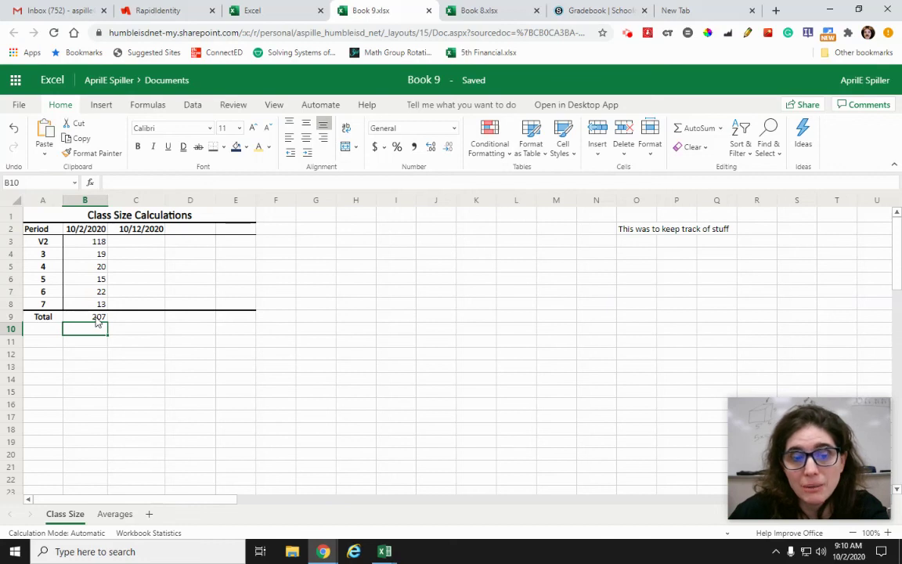
# Step: Enter counts 120, 20, 21, 16, 23 and 17 in C3:C8
pyautogui.click(143, 245)
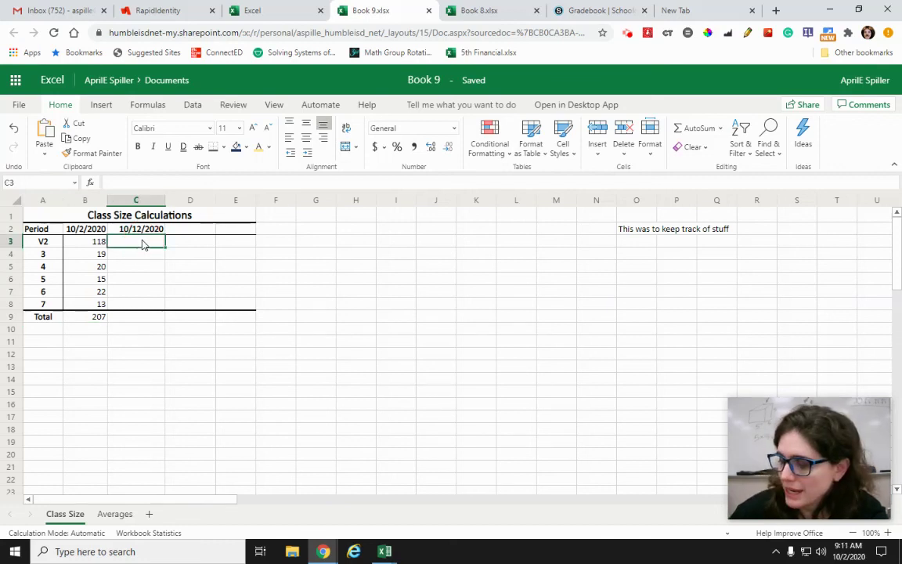
pyautogui.write('120')
pyautogui.press('Return')
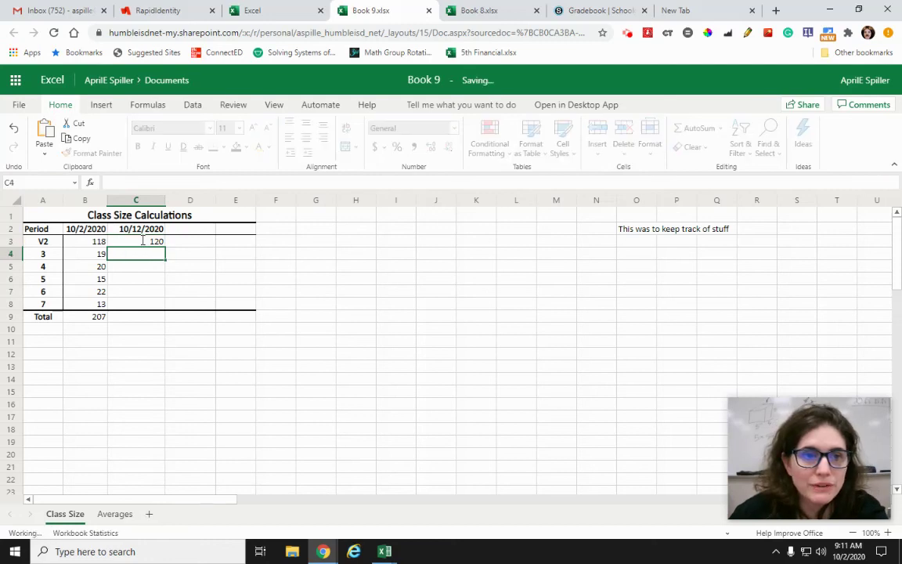
pyautogui.write('20')
pyautogui.press('Return')
pyautogui.write('21')
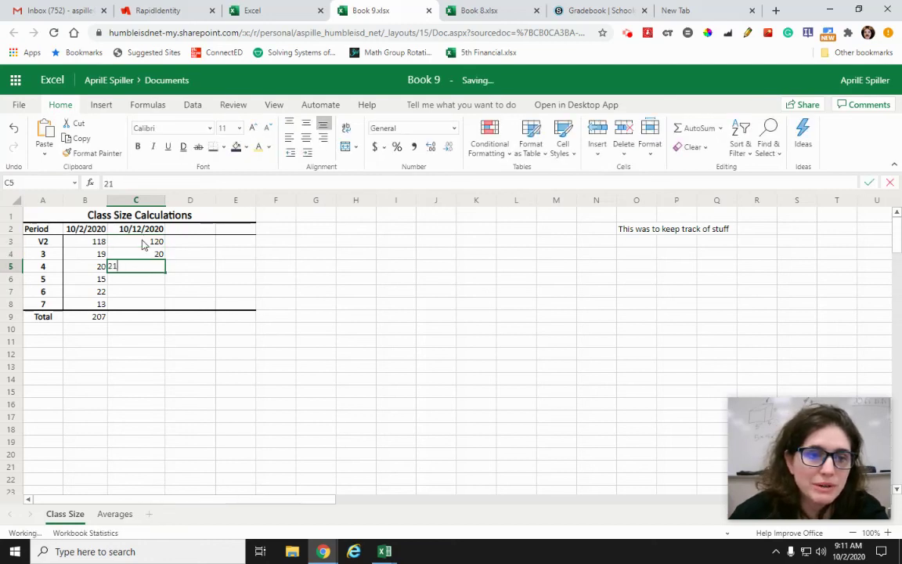
pyautogui.press('Return')
pyautogui.write('16')
pyautogui.press('Return')
pyautogui.write('23')
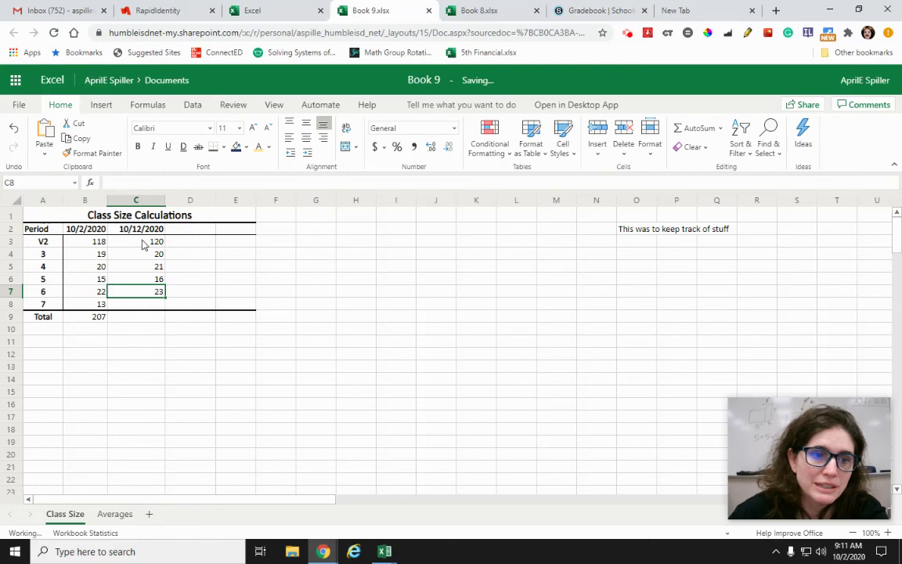
pyautogui.press('Return')
pyautogui.write('17')
pyautogui.press('Return')
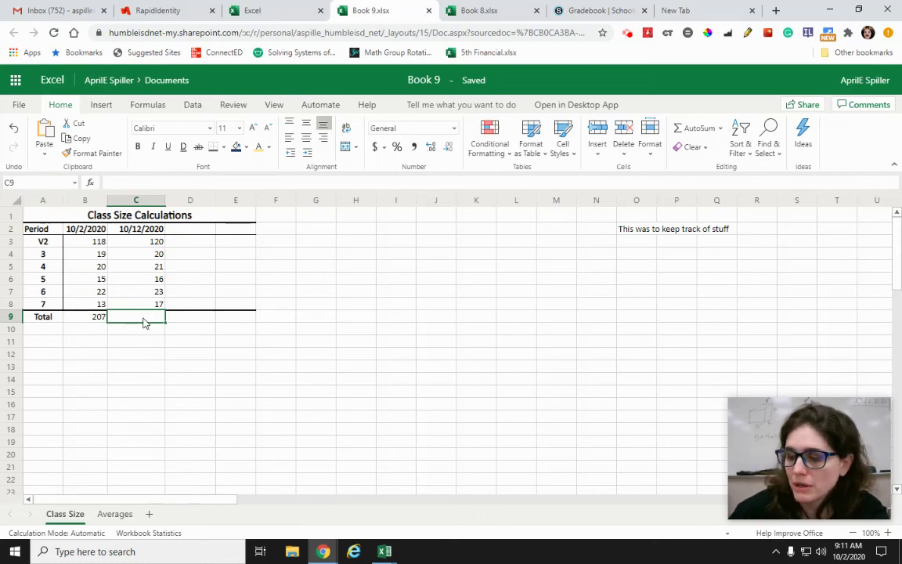
# Step: Total C3:C8 in C9 with =sum(C3:C8), showing 217
pyautogui.write('=sum')
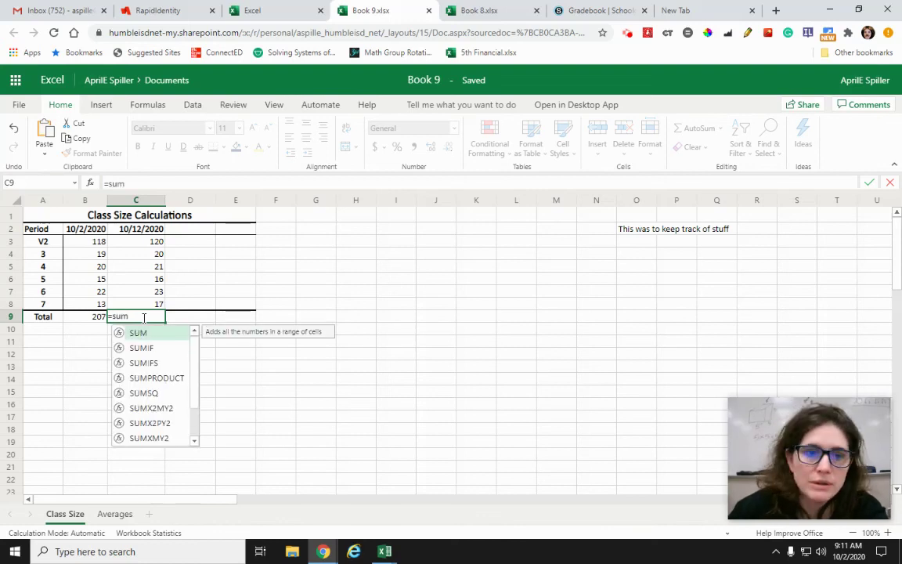
pyautogui.write('(')
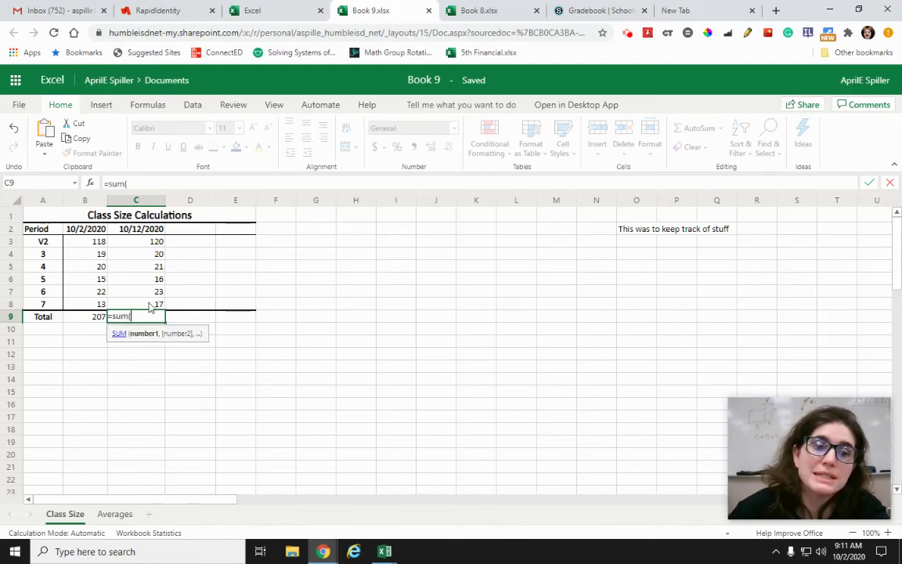
pyautogui.moveTo(130, 244); pyautogui.dragTo(129, 309)
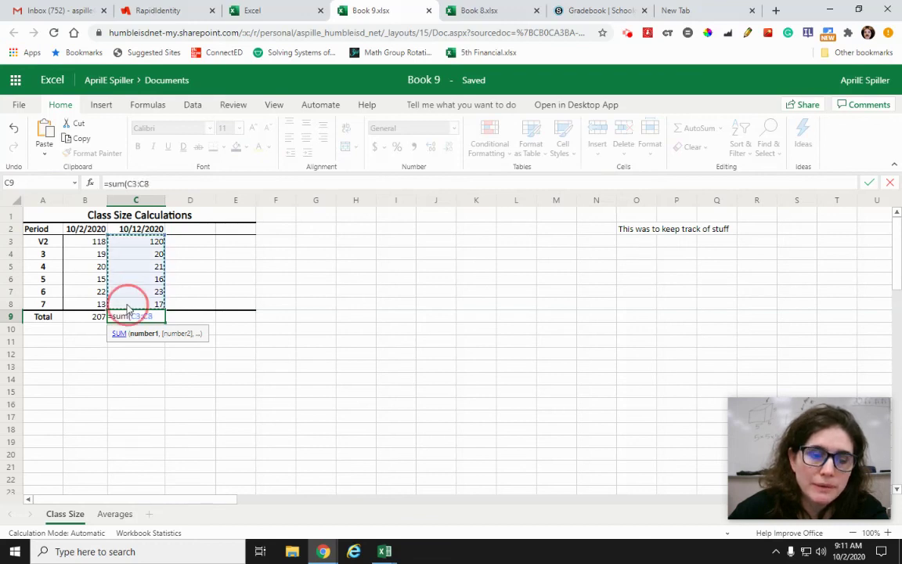
pyautogui.write(')')
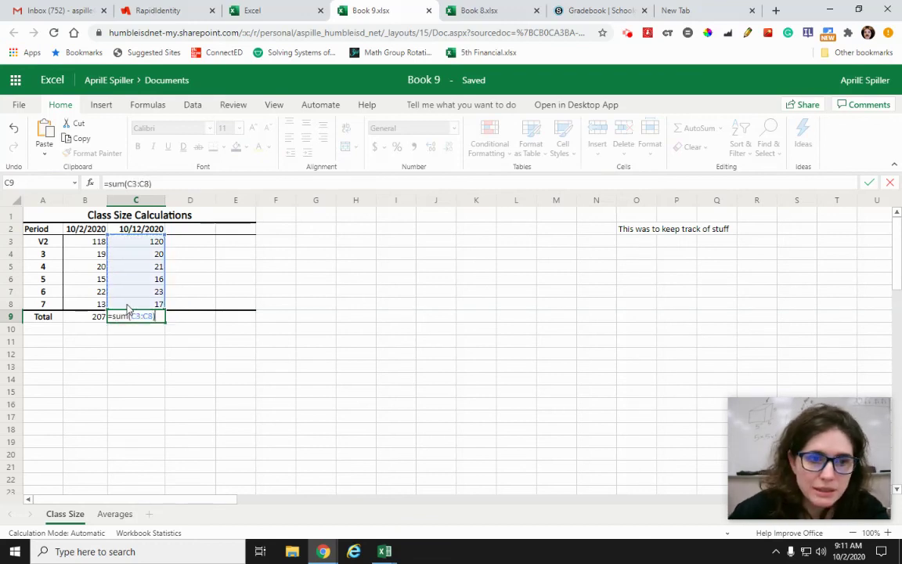
pyautogui.press('Return')
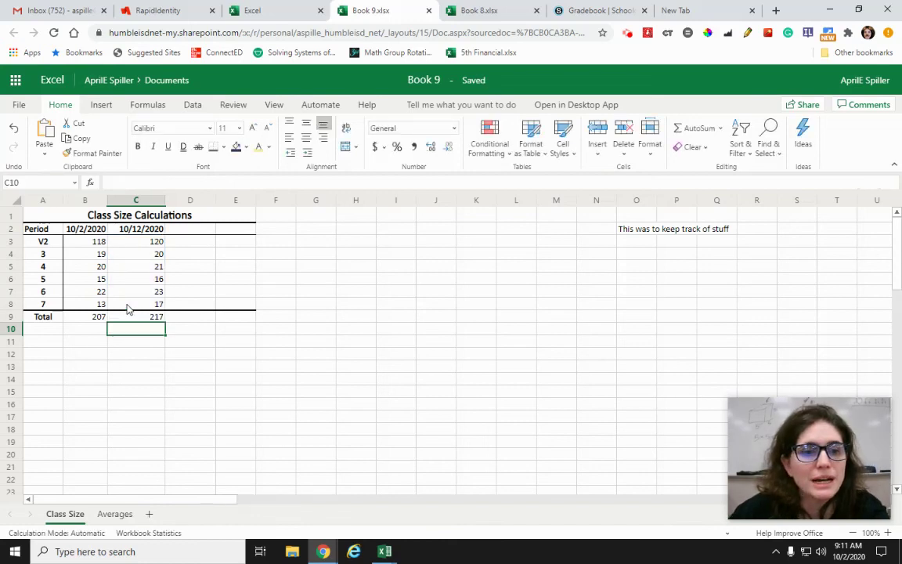